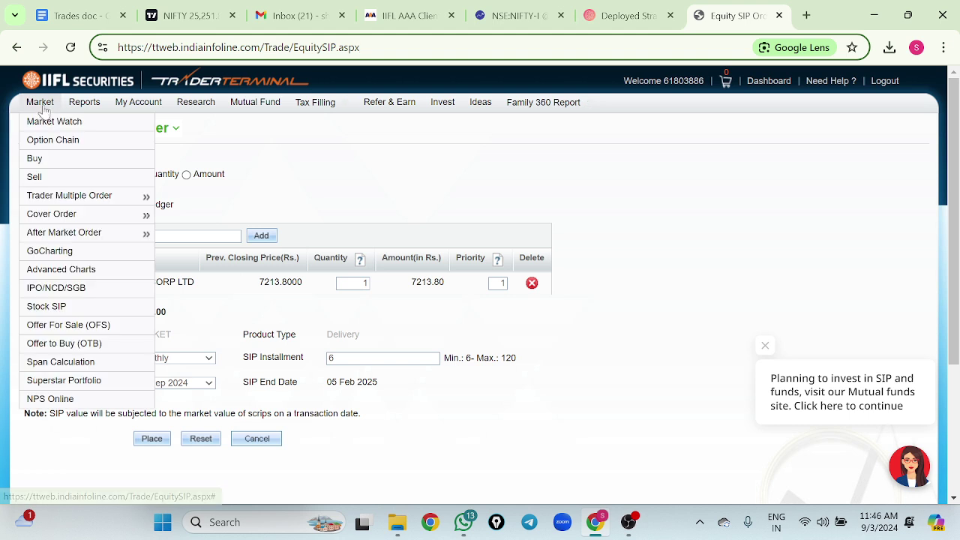
Open a fresh Stock SIP order form.
{"action": "mouse_move", "coordinate": [142, 107]}
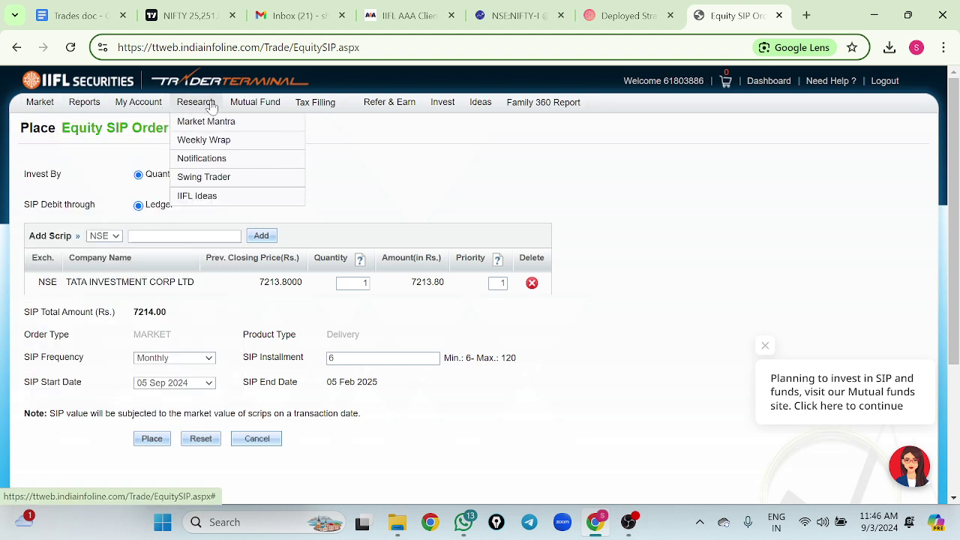
{"action": "mouse_move", "coordinate": [21, 105]}
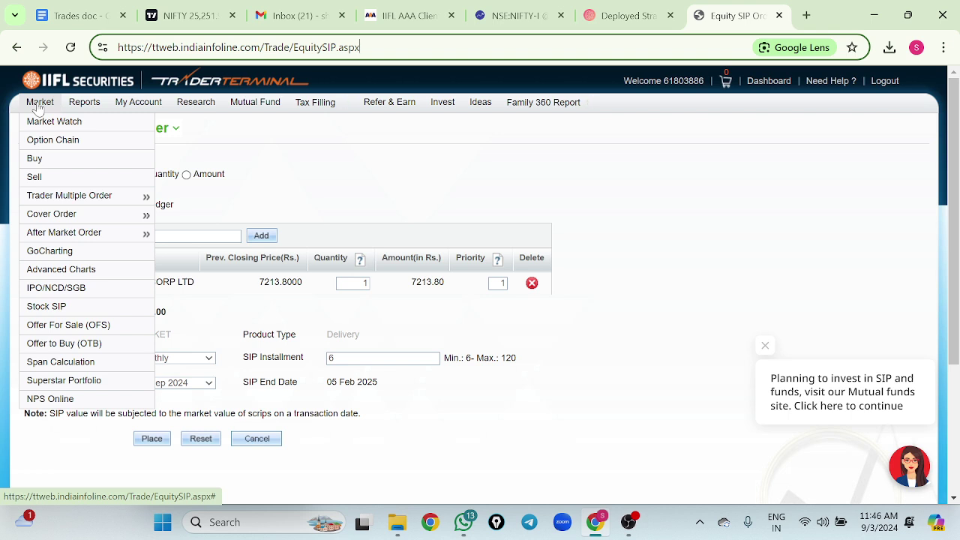
{"action": "left_click", "coordinate": [60, 306]}
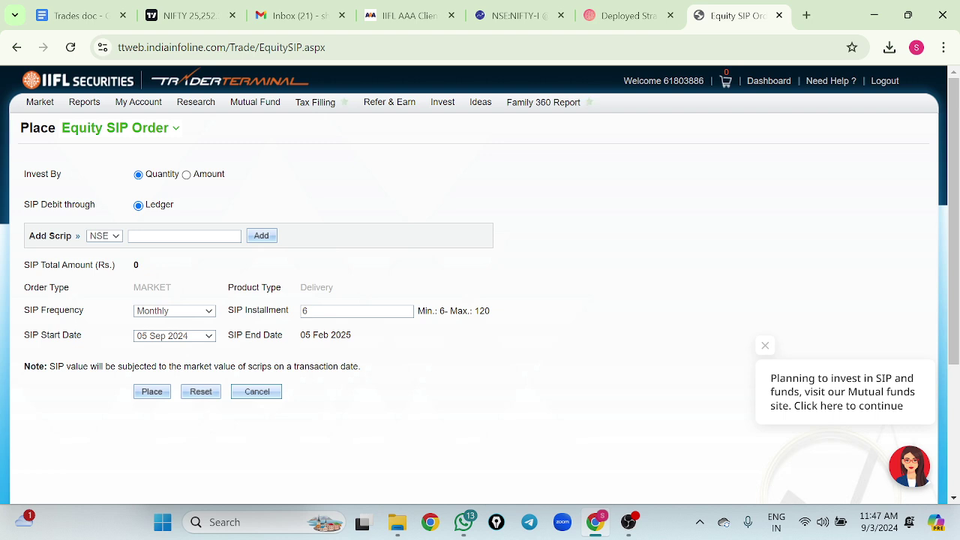
Add the NSE scrip TATAMOTORS to the SIP basket with a quantity of 1.
{"action": "left_click", "coordinate": [183, 236]}
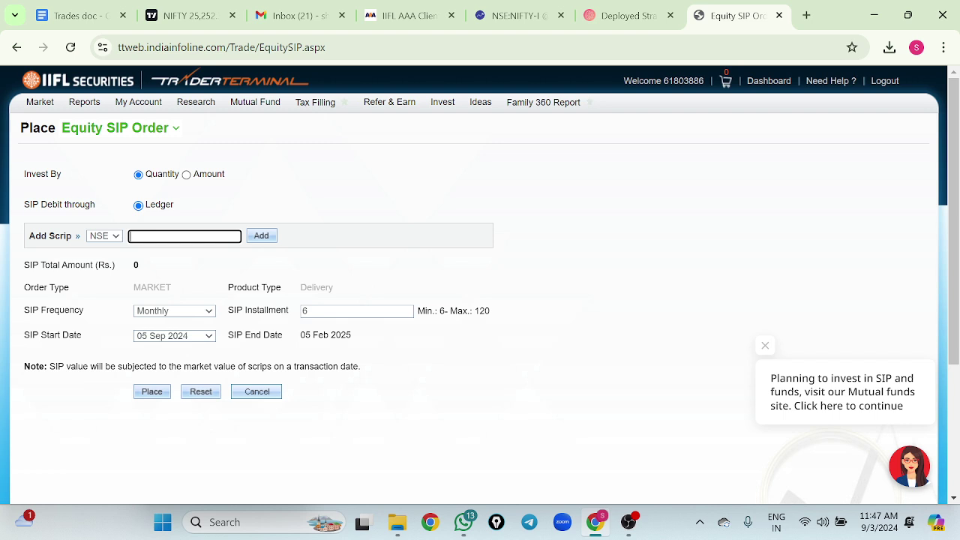
{"action": "type", "text": "tata"}
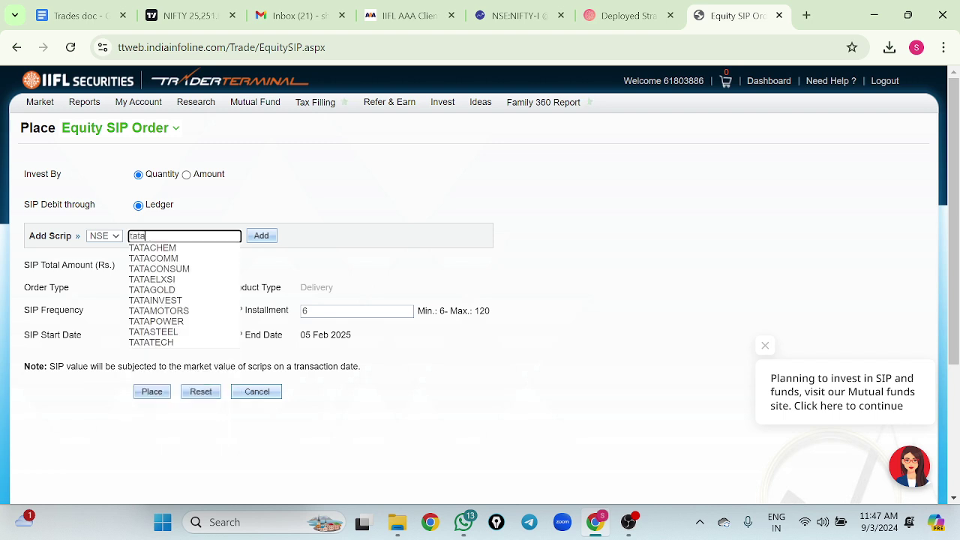
{"action": "left_click", "coordinate": [203, 310]}
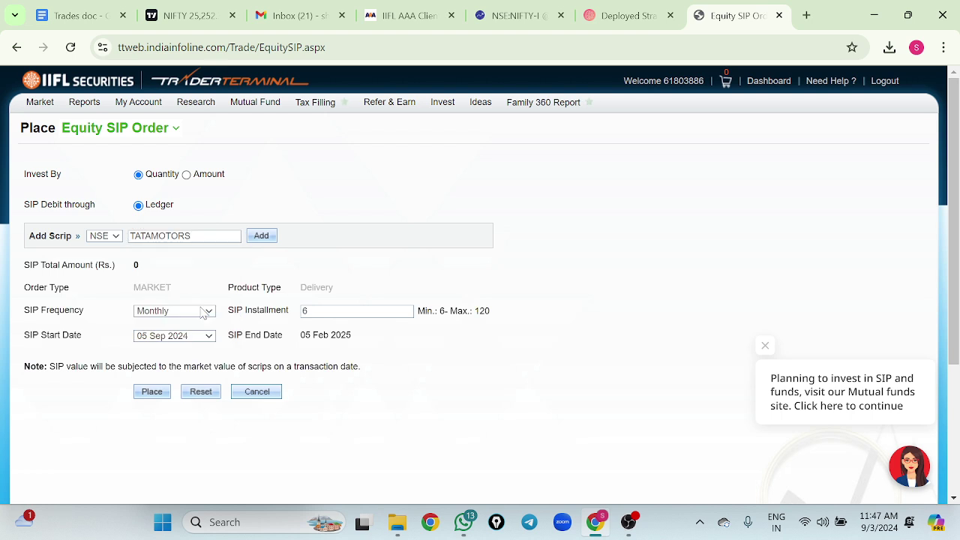
{"action": "left_click", "coordinate": [263, 237]}
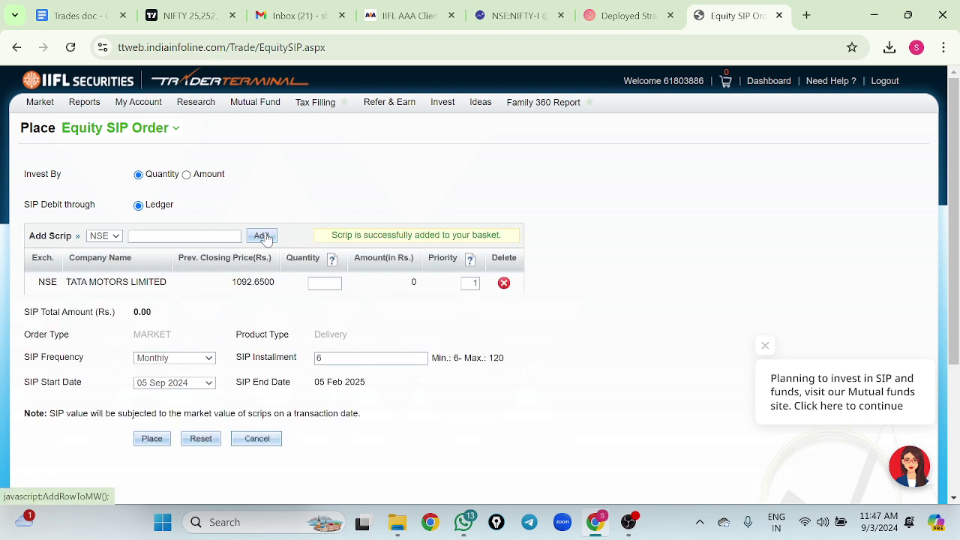
{"action": "left_click", "coordinate": [325, 283]}
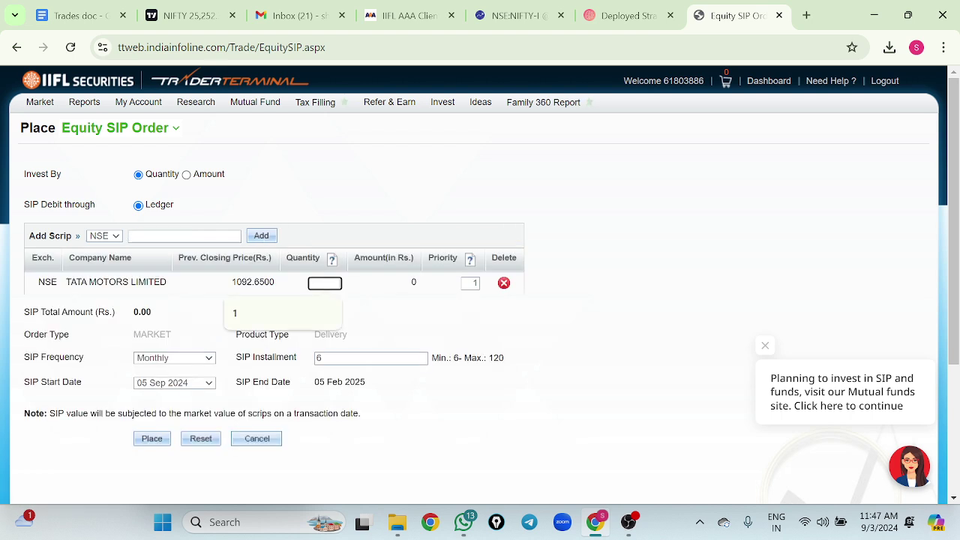
{"action": "type", "text": "1"}
{"action": "left_click", "coordinate": [378, 319]}
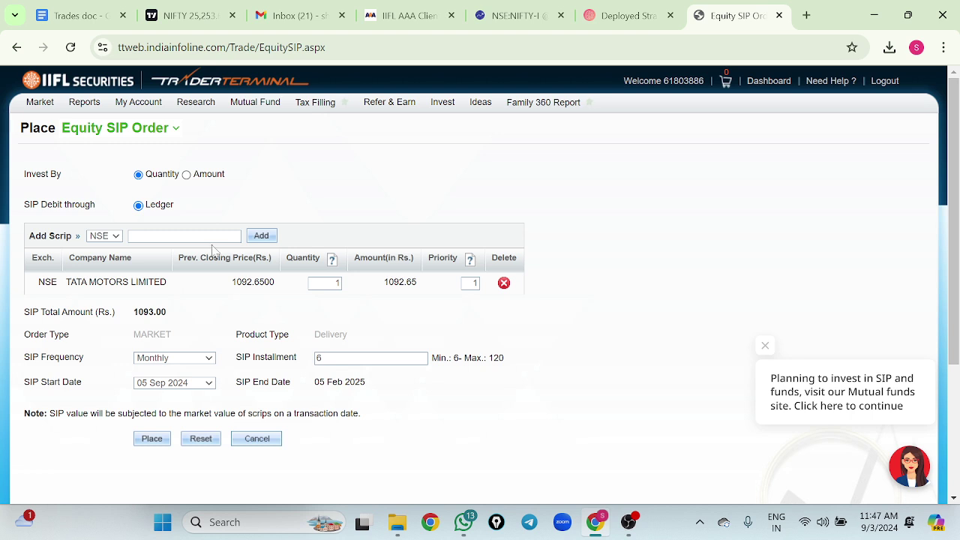
Add the NSE scrip TATAPOWER to the SIP basket with quantity 2 and priority 2.
{"action": "left_click", "coordinate": [183, 235]}
{"action": "type", "text": "ta"}
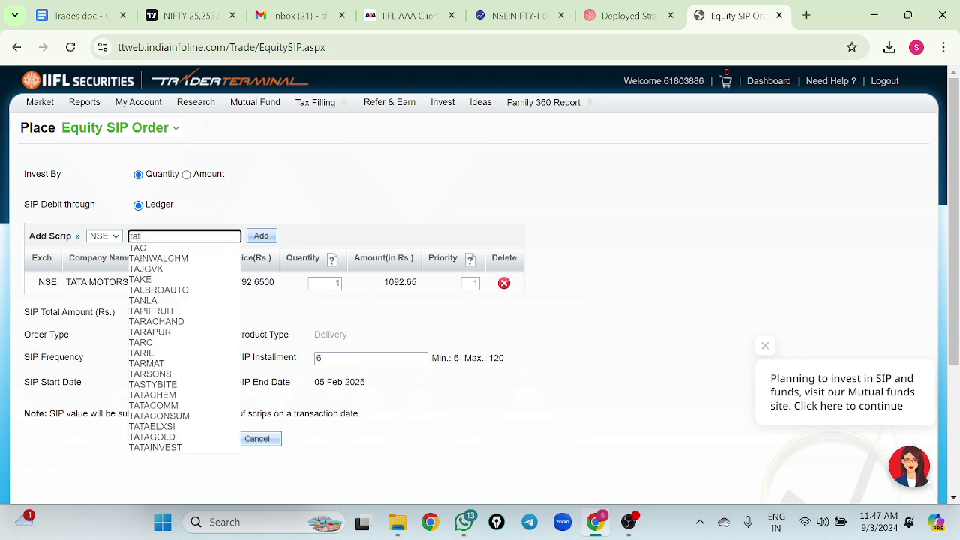
{"action": "type", "text": "tapo"}
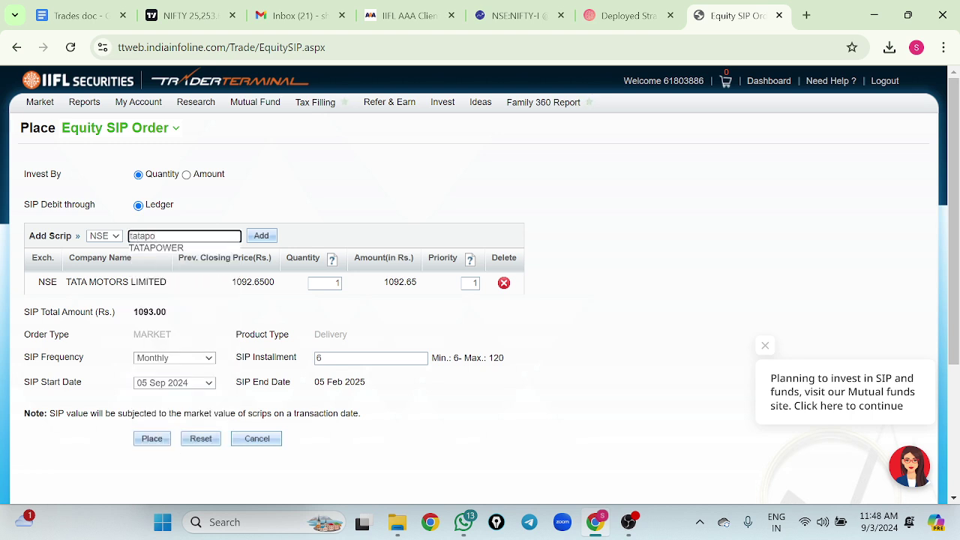
{"action": "left_click", "coordinate": [194, 249]}
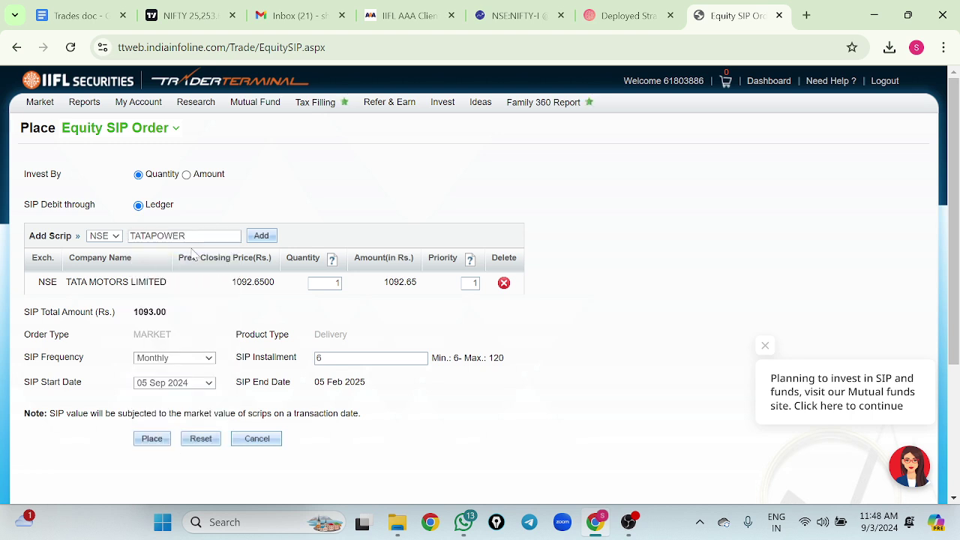
{"action": "left_click", "coordinate": [259, 236]}
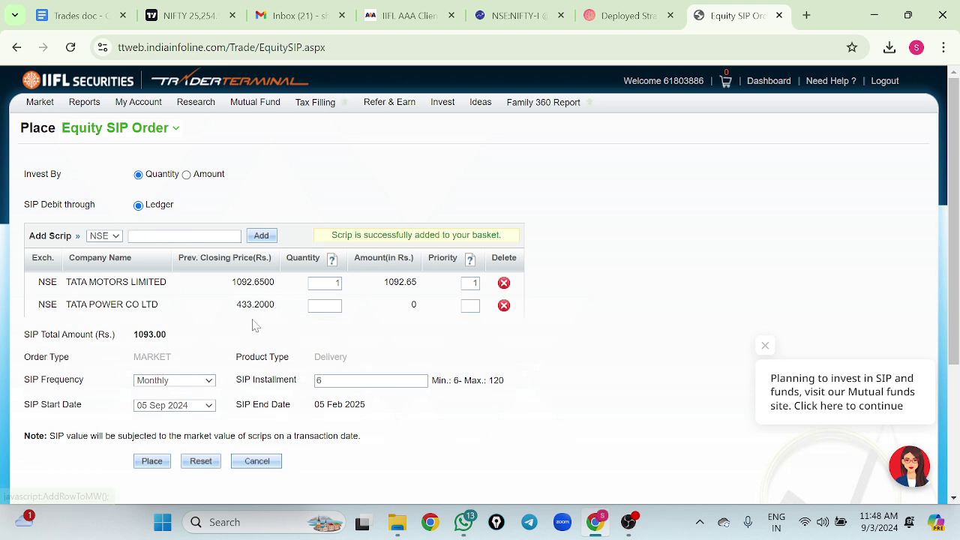
{"action": "left_click", "coordinate": [324, 306]}
{"action": "type", "text": "2"}
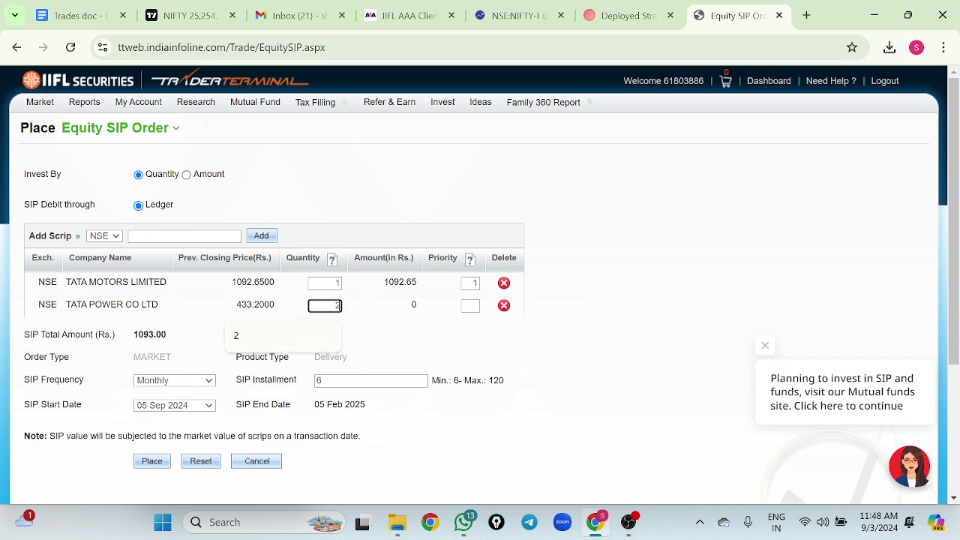
{"action": "left_click", "coordinate": [364, 341]}
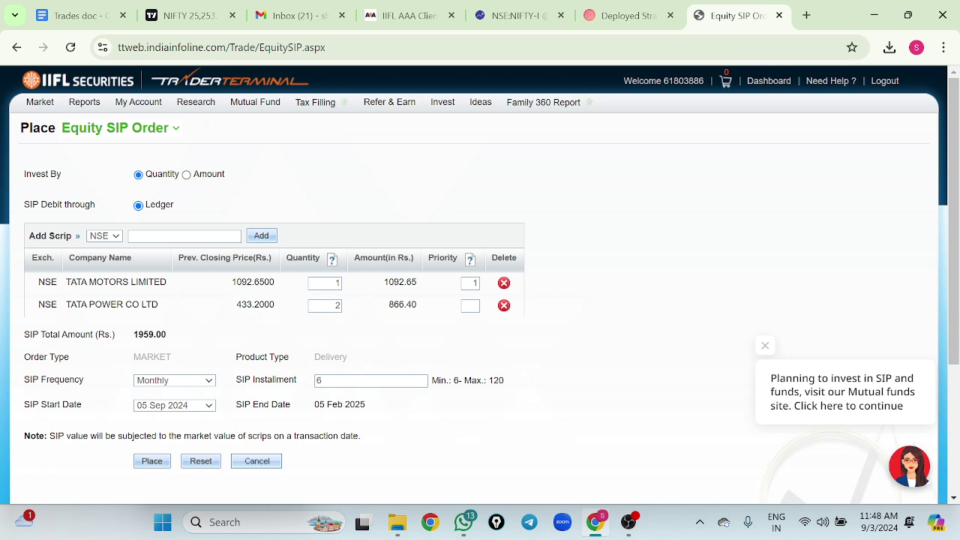
{"action": "left_click", "coordinate": [470, 305]}
{"action": "left_click", "coordinate": [510, 306]}
{"action": "left_click", "coordinate": [506, 343]}
Add the NSE scrip WIPRO to the SIP basket with a quantity of 2.
{"action": "left_click", "coordinate": [210, 236]}
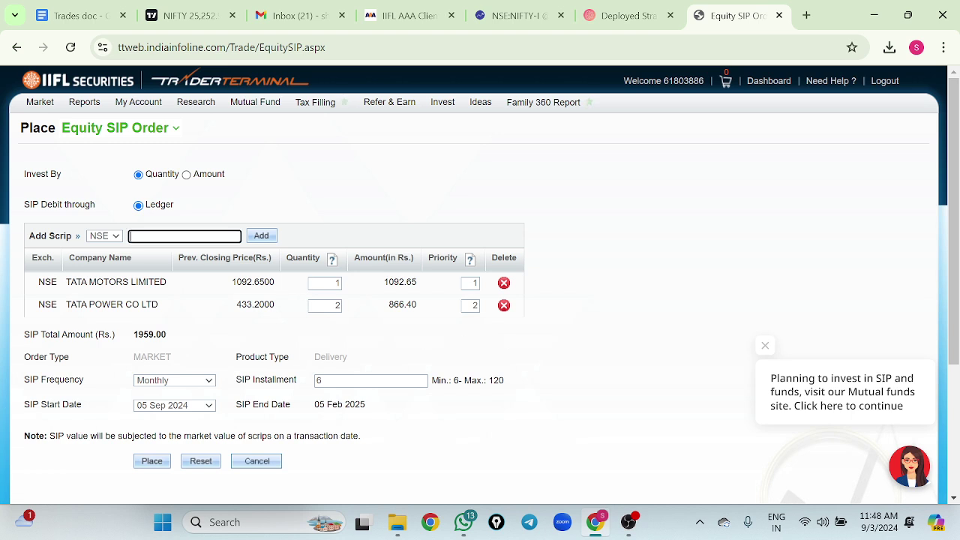
{"action": "type", "text": "wipto"}
{"action": "key", "text": "ctrl+a"}
{"action": "type", "text": "wipro"}
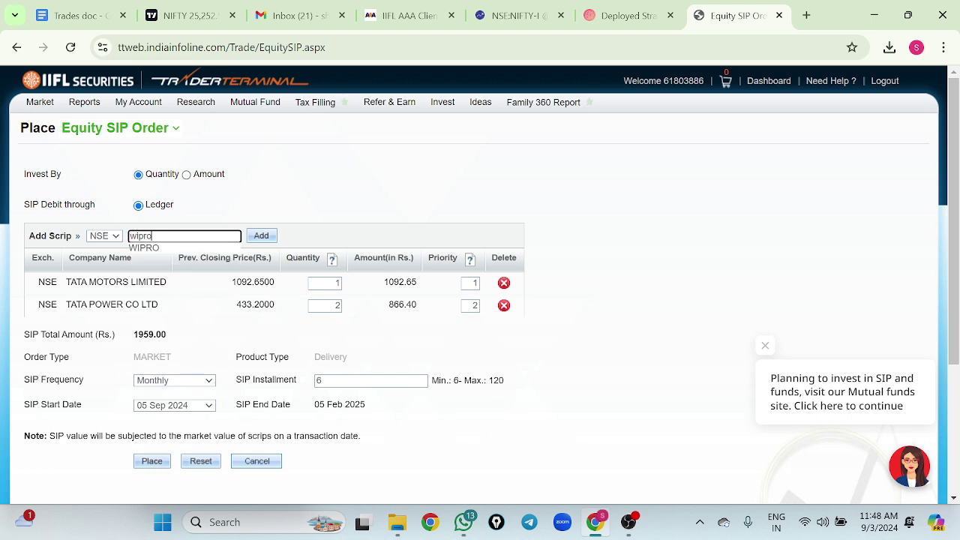
{"action": "left_click", "coordinate": [184, 248]}
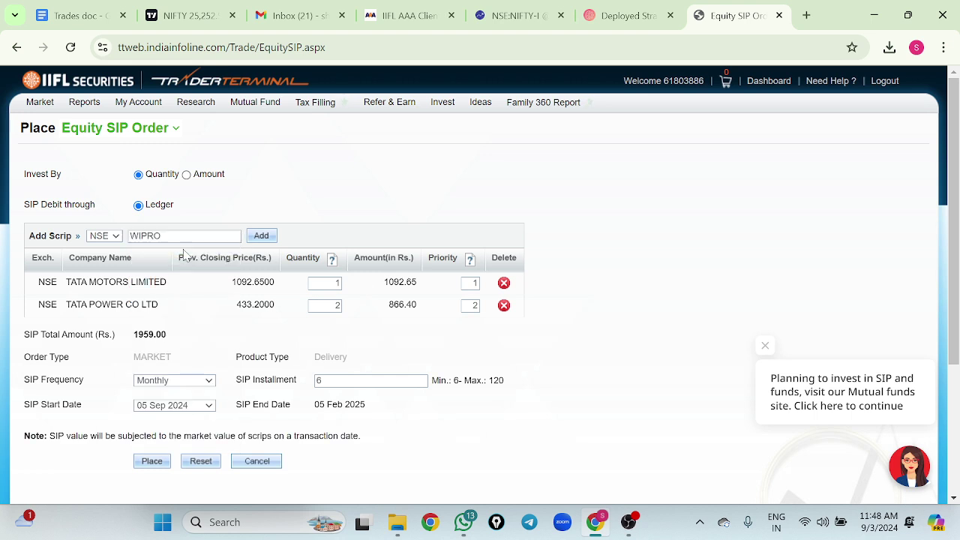
{"action": "left_click", "coordinate": [260, 239]}
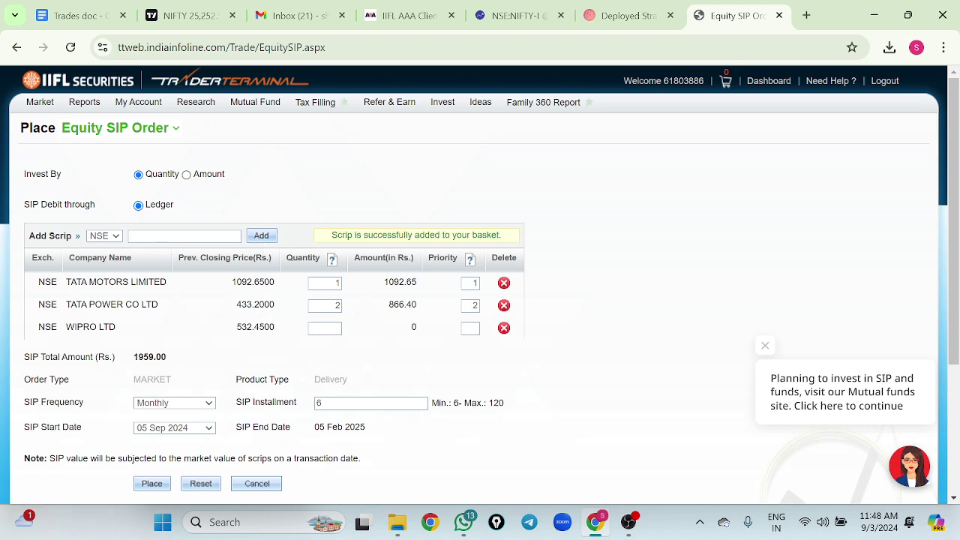
{"action": "left_click", "coordinate": [325, 328]}
{"action": "type", "text": "2"}
{"action": "left_click", "coordinate": [390, 381]}
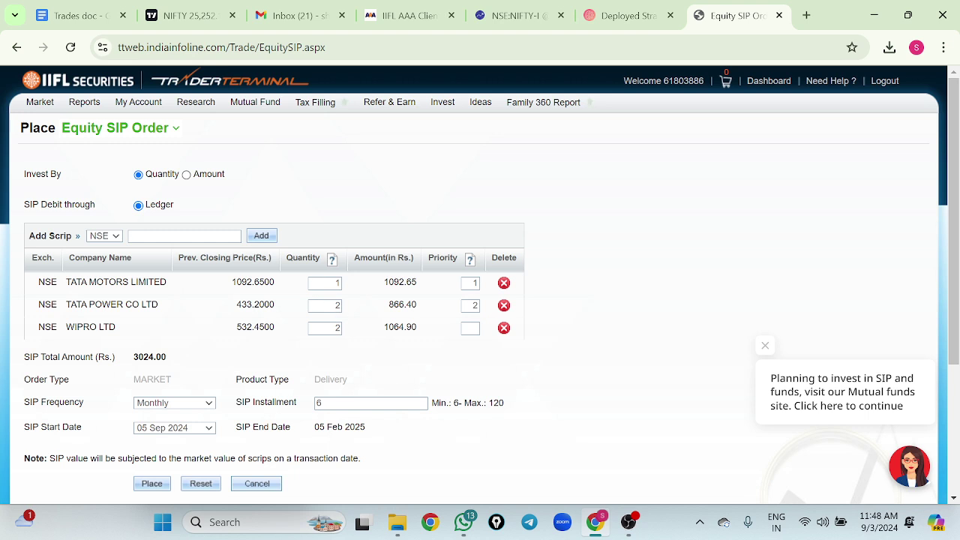
Add the NSE scrip ADANIPORTS to the SIP basket with a quantity of 1.
{"action": "left_click", "coordinate": [187, 236]}
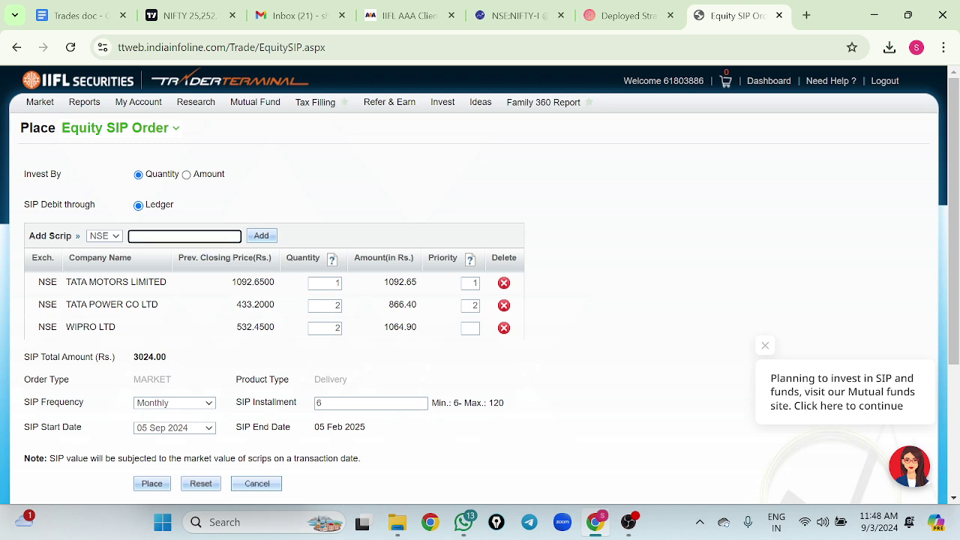
{"action": "type", "text": "adani"}
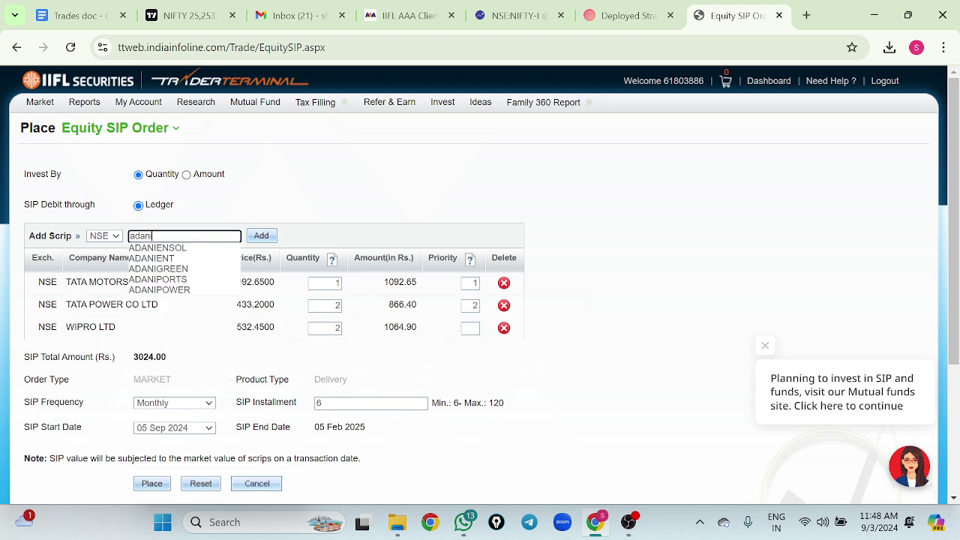
{"action": "type", "text": "port"}
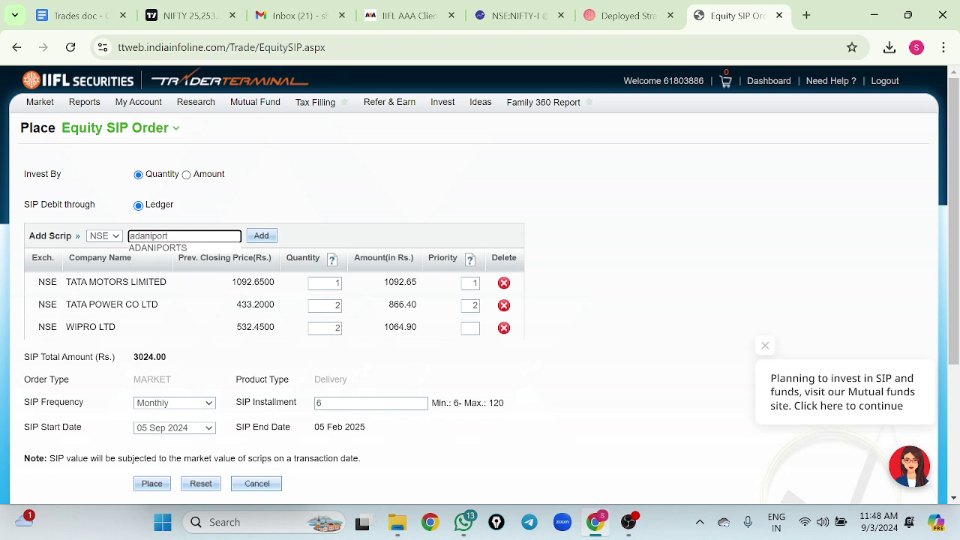
{"action": "key", "text": "Down"}
{"action": "key", "text": "Return"}
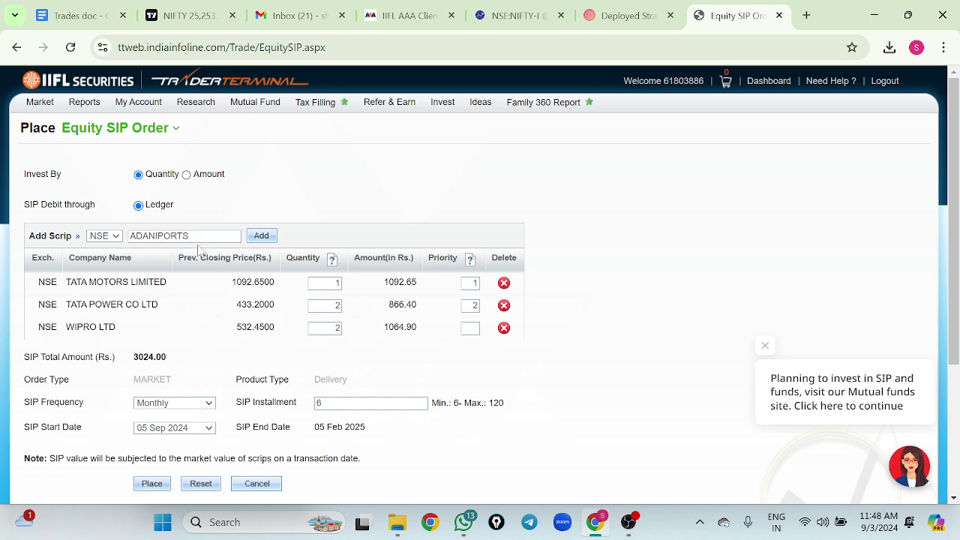
{"action": "left_click", "coordinate": [258, 237]}
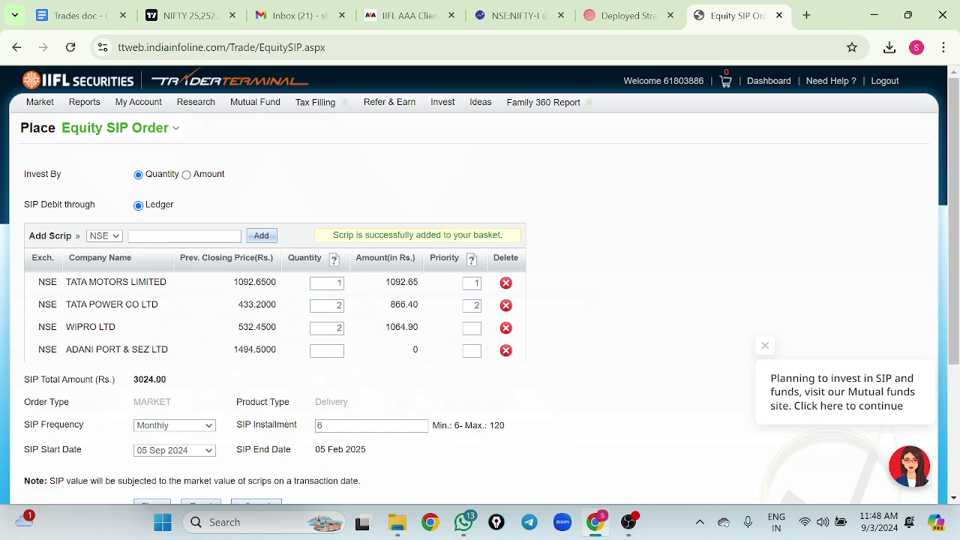
{"action": "left_click", "coordinate": [326, 350]}
{"action": "type", "text": "1"}
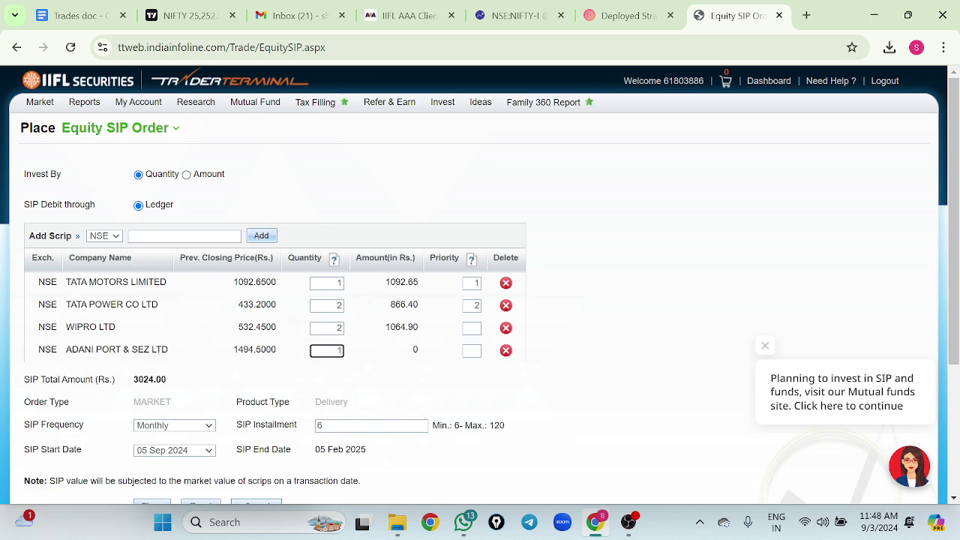
{"action": "left_click", "coordinate": [358, 371]}
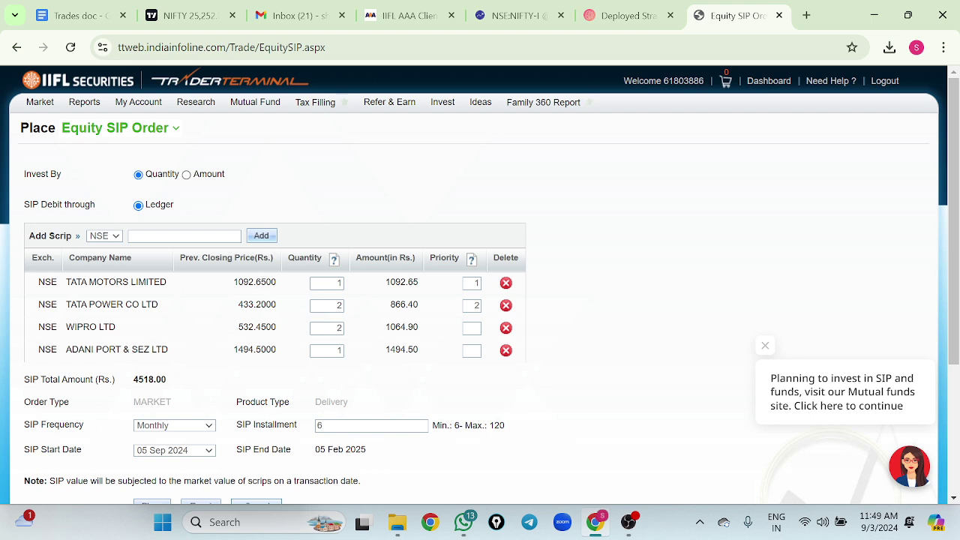
Add the NSE scrip IRCTC to the SIP basket with a quantity of 1.
{"action": "left_click", "coordinate": [183, 235]}
{"action": "type", "text": "irct"}
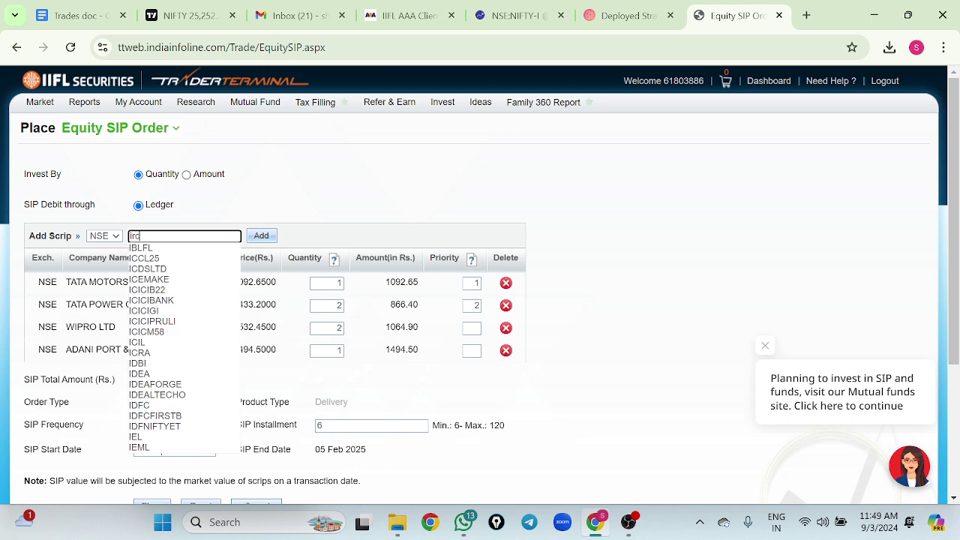
{"action": "left_click", "coordinate": [174, 251]}
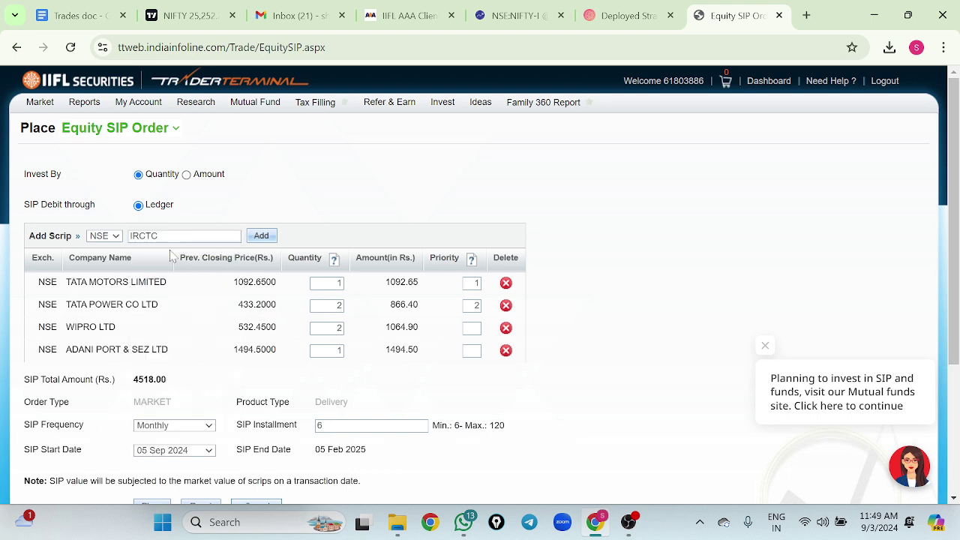
{"action": "left_click", "coordinate": [261, 236]}
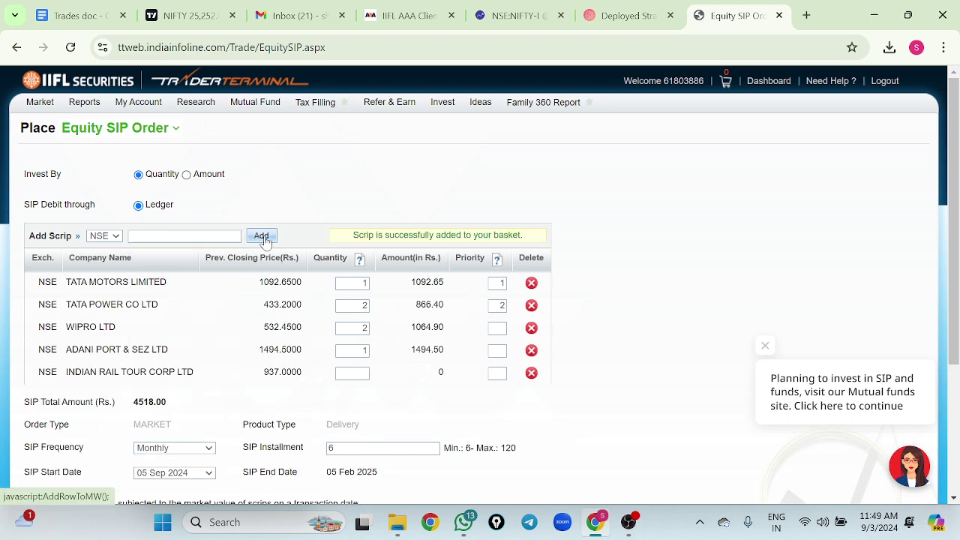
{"action": "left_click", "coordinate": [352, 373]}
{"action": "type", "text": "1"}
{"action": "left_click", "coordinate": [403, 401]}
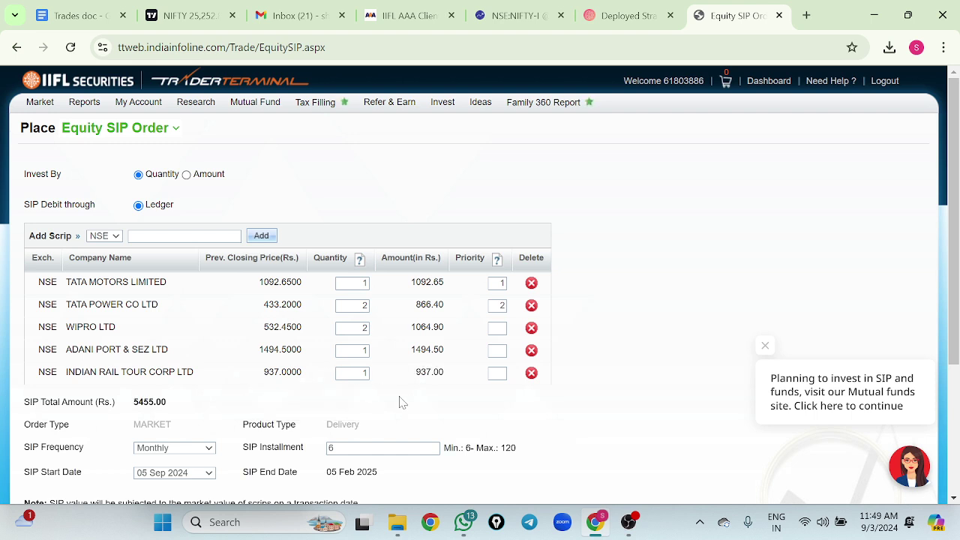
Set the priorities to 3 for Wipro, 4 for Adani Port & SEZ and 5 for Indian Rail Tour Corp.
{"action": "left_click", "coordinate": [498, 327]}
{"action": "type", "text": "3"}
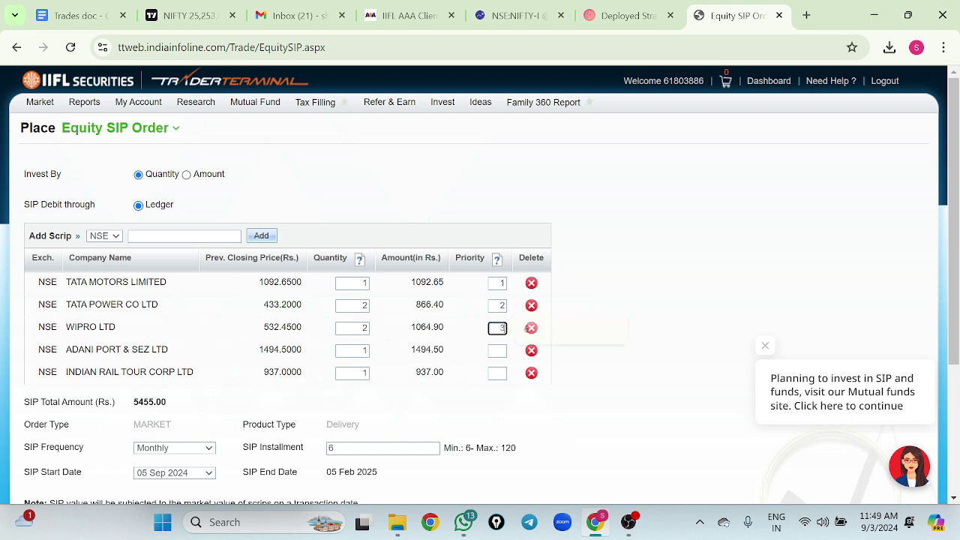
{"action": "left_click", "coordinate": [498, 350]}
{"action": "type", "text": "4"}
{"action": "left_click", "coordinate": [497, 373]}
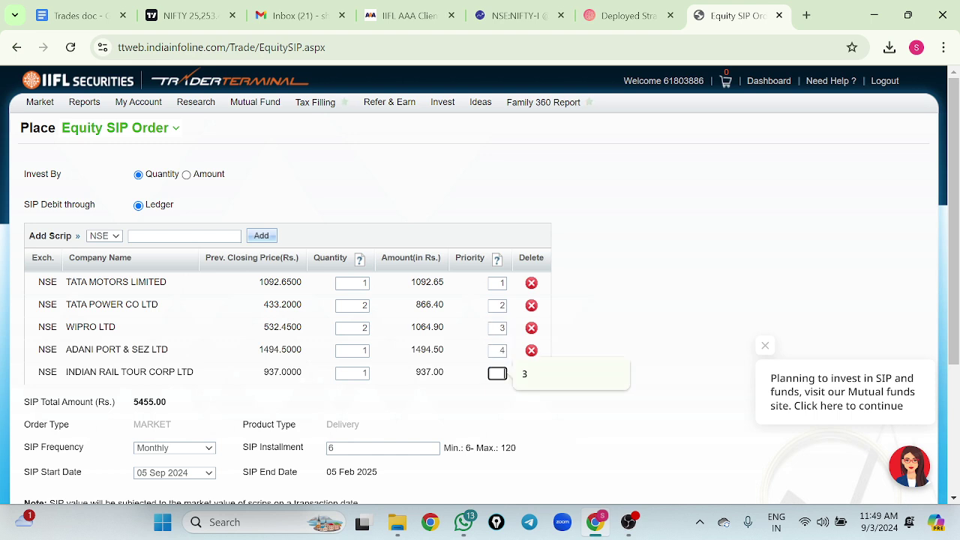
{"action": "type", "text": "5"}
{"action": "left_click", "coordinate": [506, 411]}
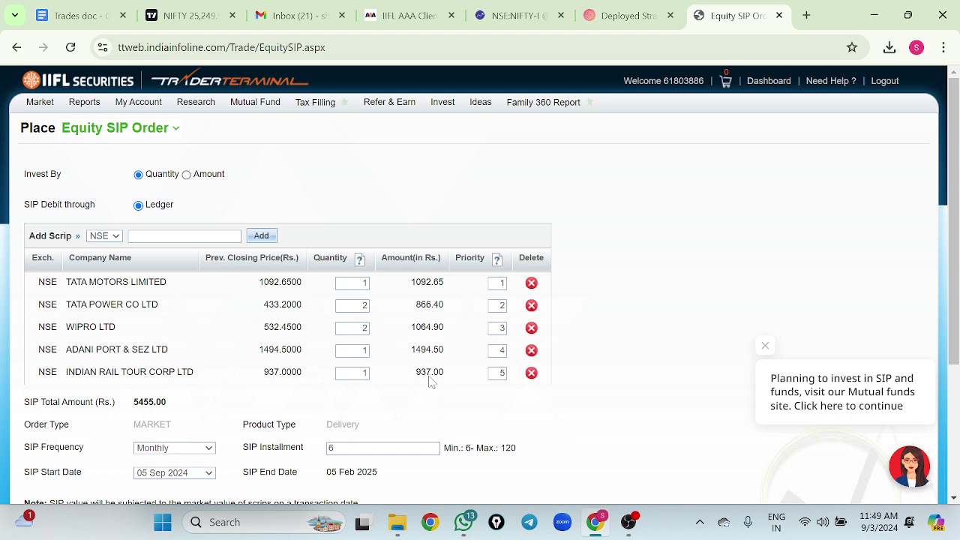
Add the NSE scrip SBIN to the SIP basket with a quantity of 1.
{"action": "left_click", "coordinate": [183, 235]}
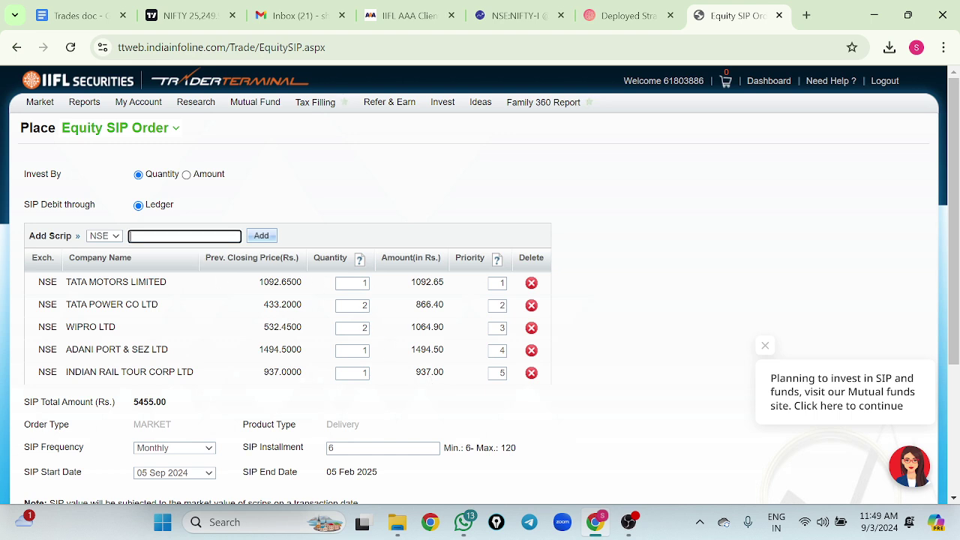
{"action": "type", "text": "sbi"}
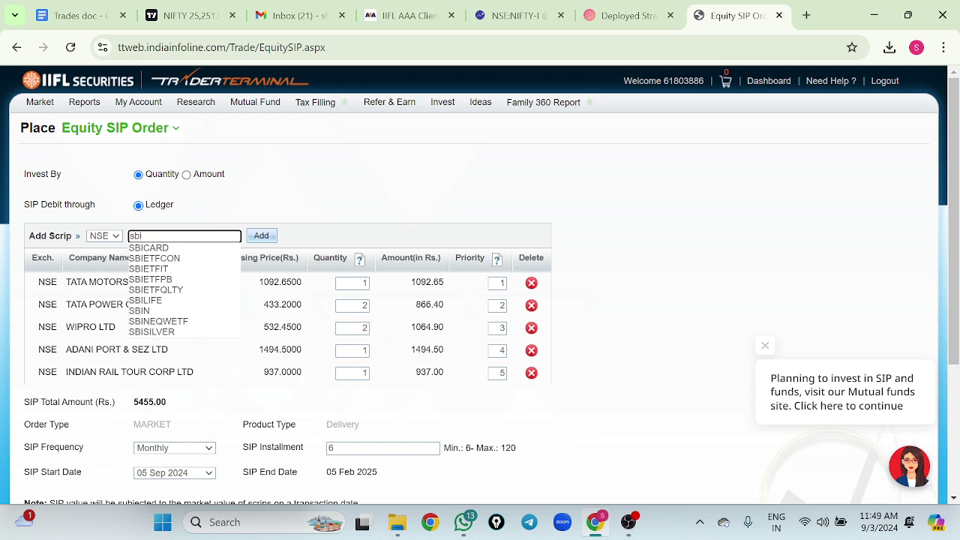
{"action": "left_click", "coordinate": [199, 310]}
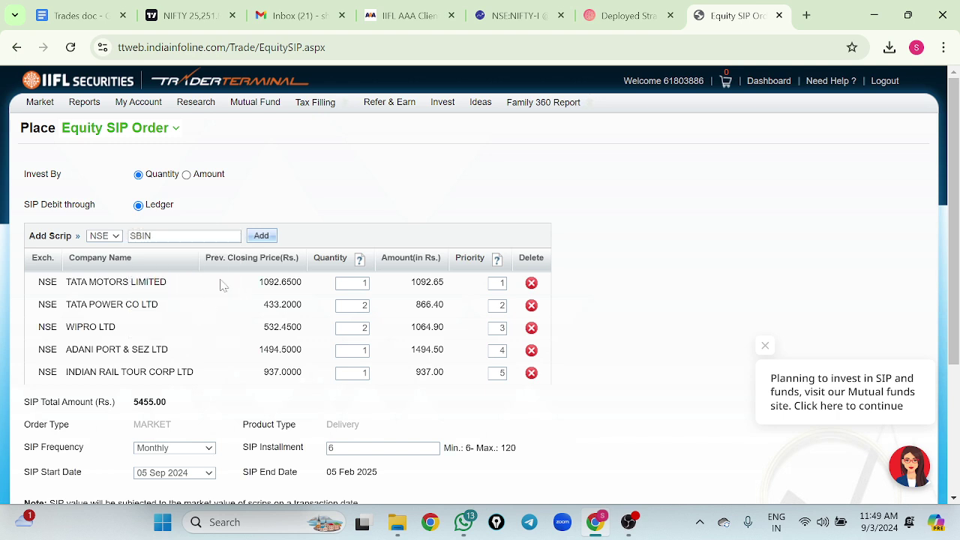
{"action": "left_click", "coordinate": [262, 237]}
{"action": "left_click", "coordinate": [352, 395]}
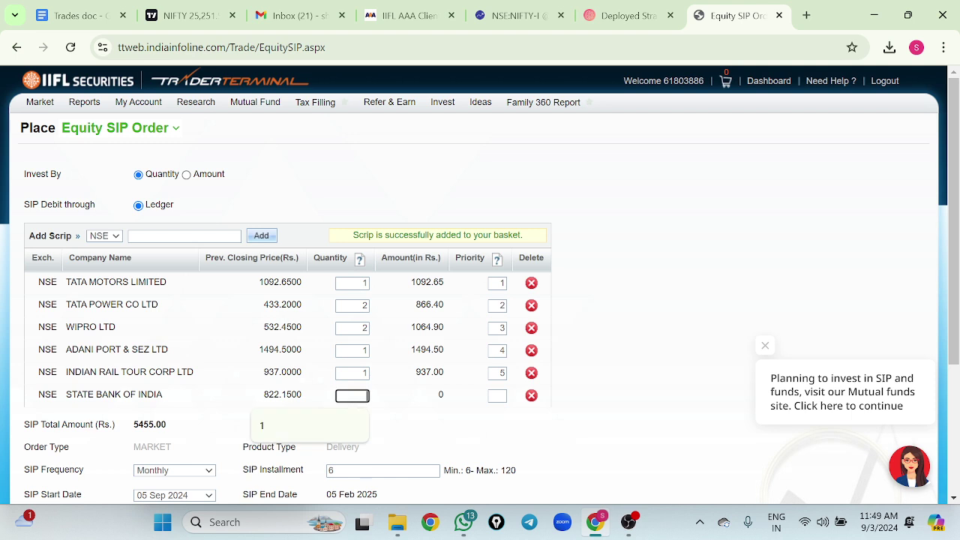
{"action": "type", "text": "1"}
{"action": "left_click", "coordinate": [396, 426]}
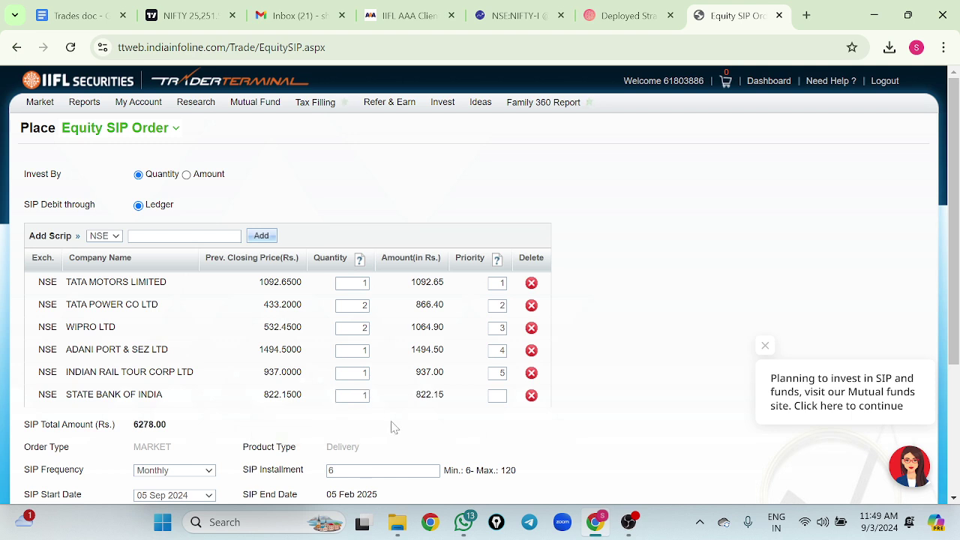
Add the NSE scrip BHARTIARTL to the SIP basket with a quantity of 1.
{"action": "left_click", "coordinate": [184, 237]}
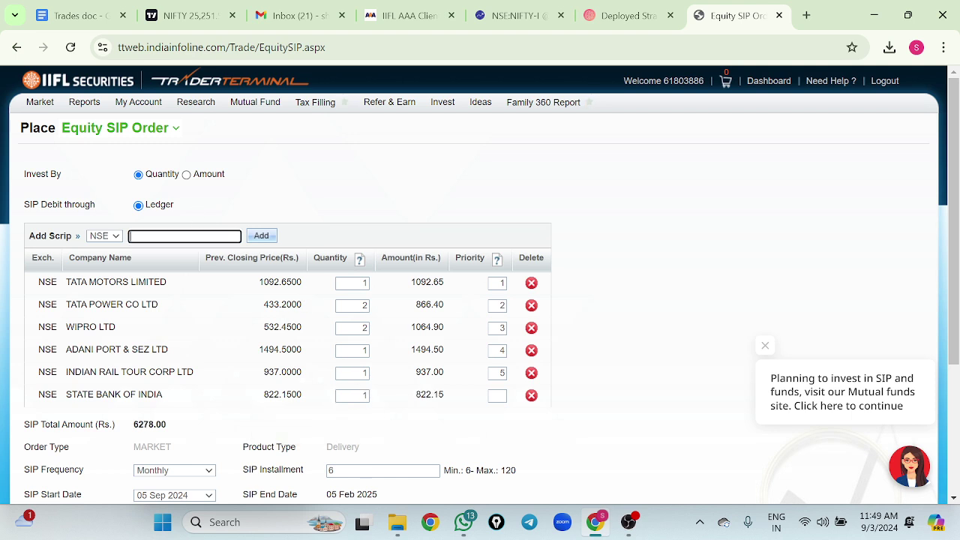
{"action": "type", "text": "bharti"}
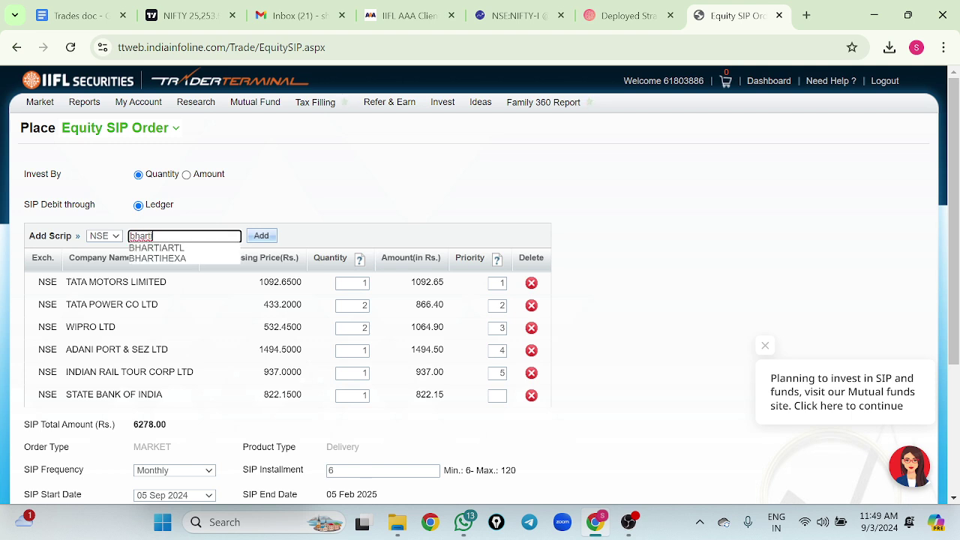
{"action": "left_click", "coordinate": [193, 249]}
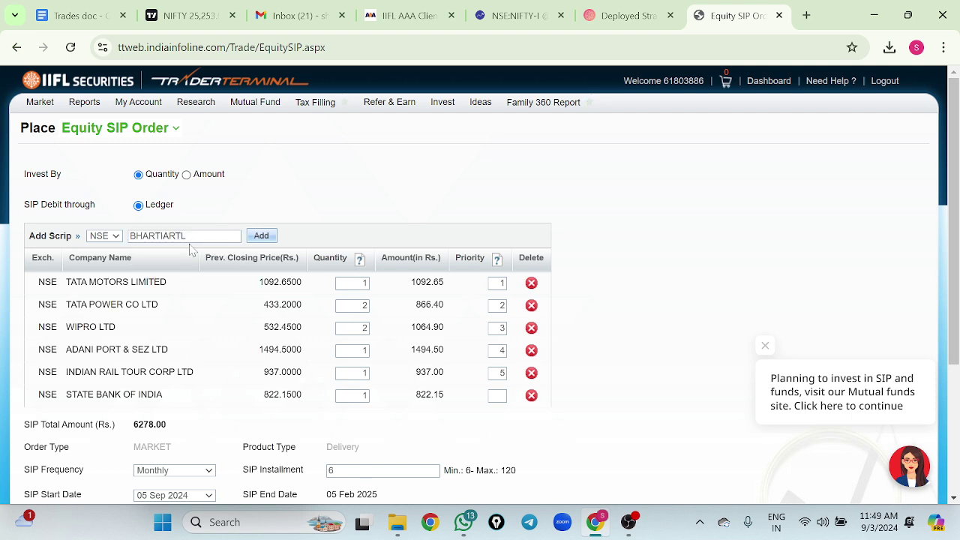
{"action": "left_click", "coordinate": [258, 237]}
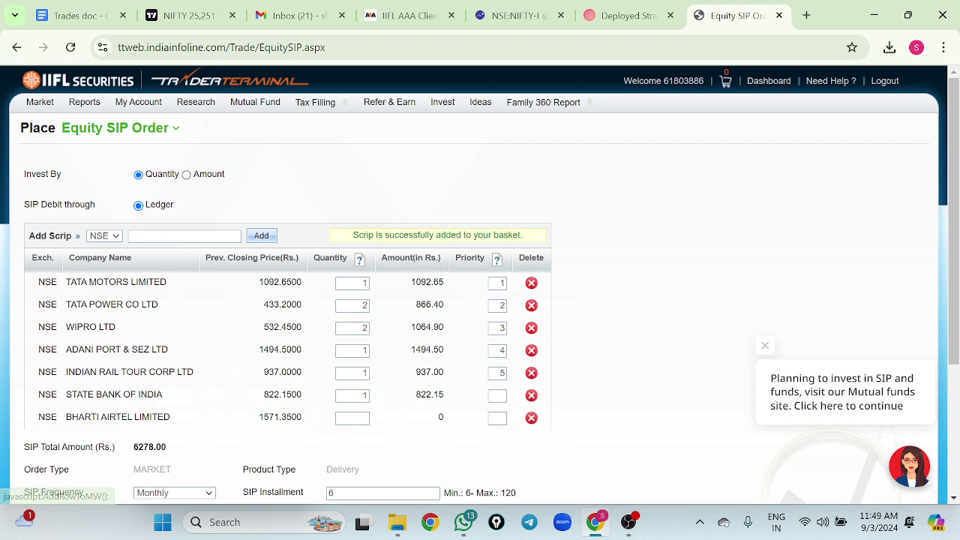
{"action": "left_click", "coordinate": [352, 417]}
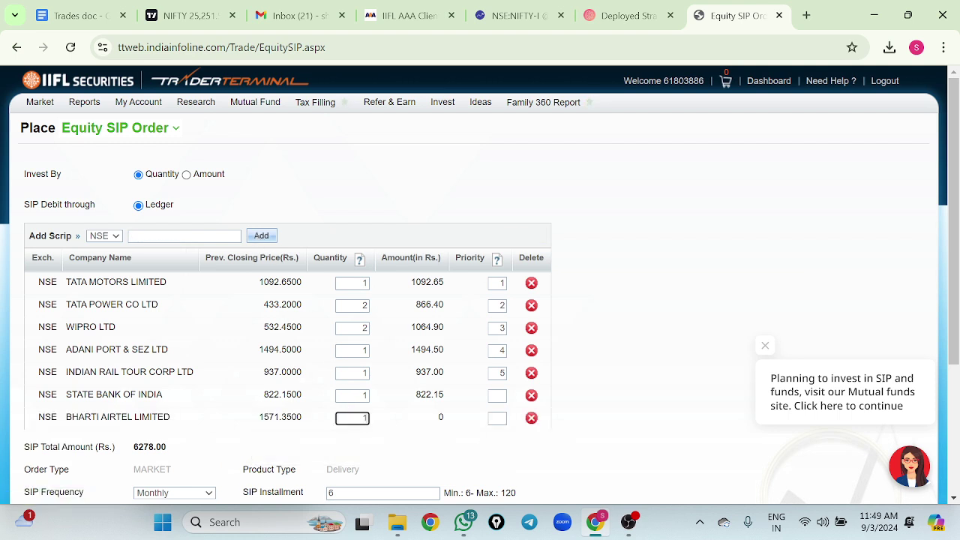
{"action": "type", "text": "1"}
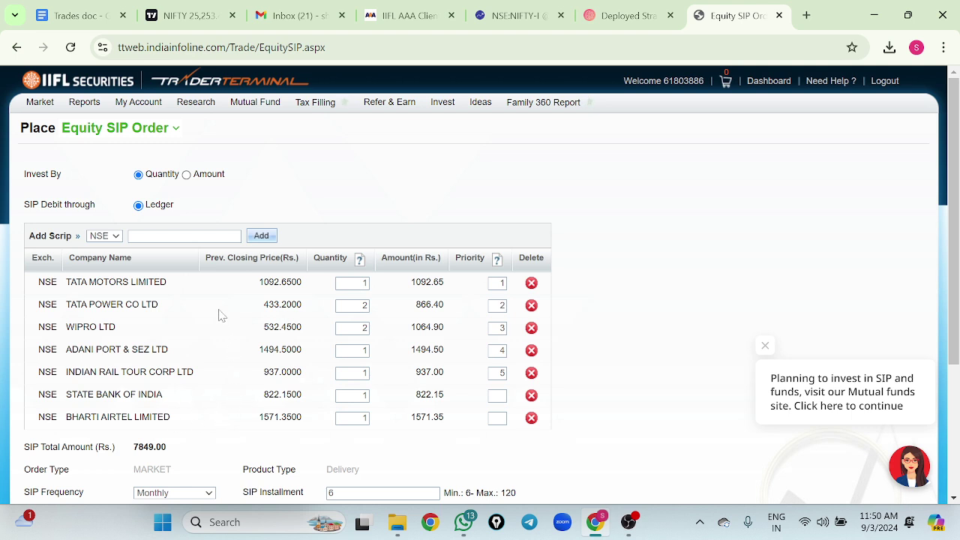
Add the NSE scrip JIOFIN to the SIP basket with a quantity of 3.
{"action": "left_click", "coordinate": [184, 236]}
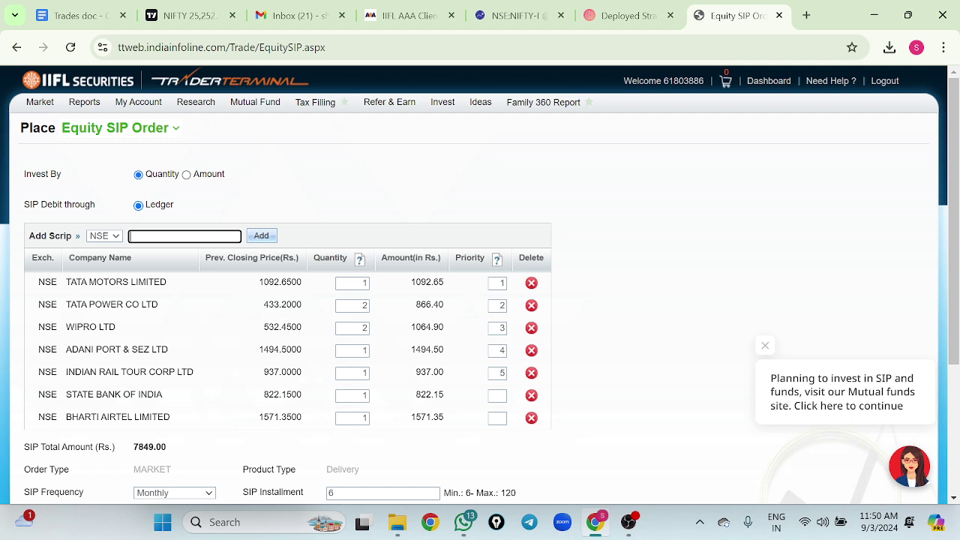
{"action": "type", "text": "jio"}
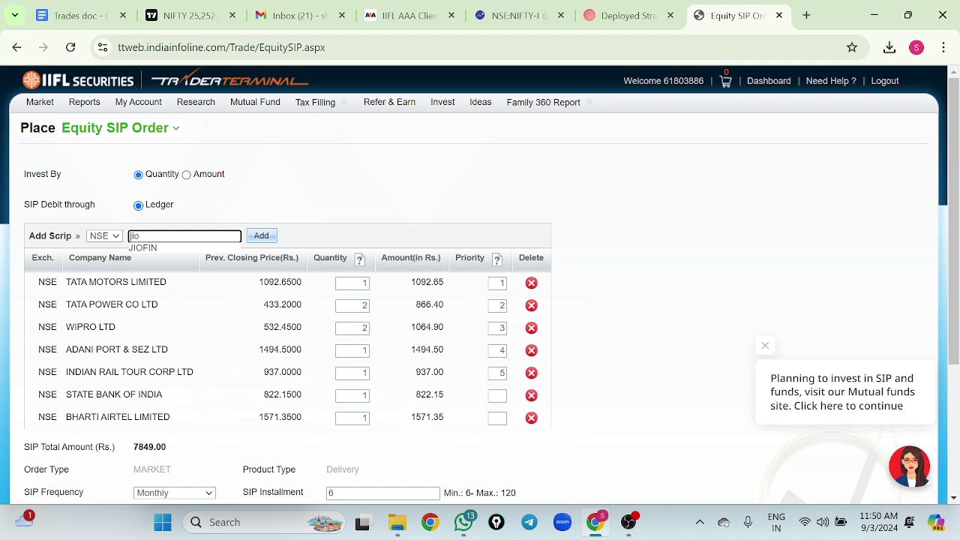
{"action": "left_click", "coordinate": [143, 248]}
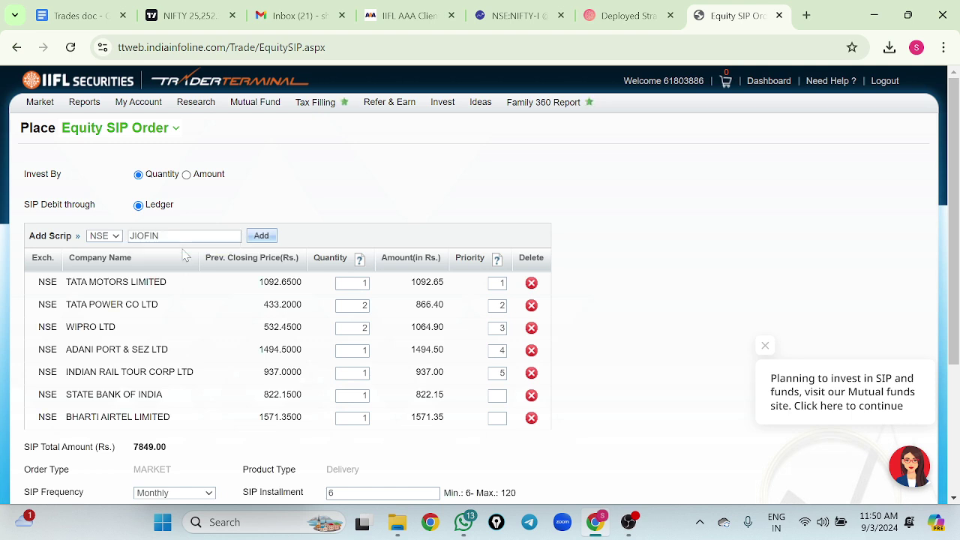
{"action": "left_click", "coordinate": [255, 236]}
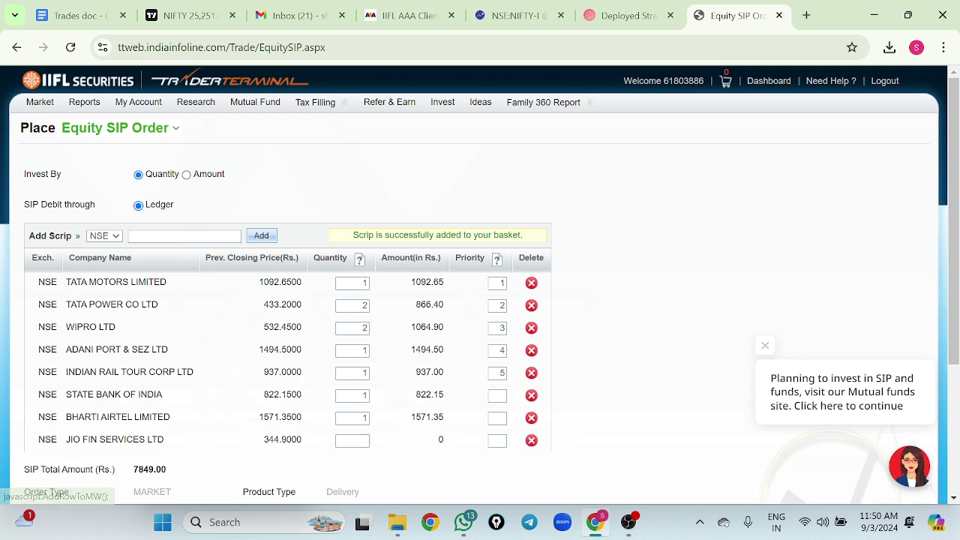
{"action": "left_click", "coordinate": [352, 440]}
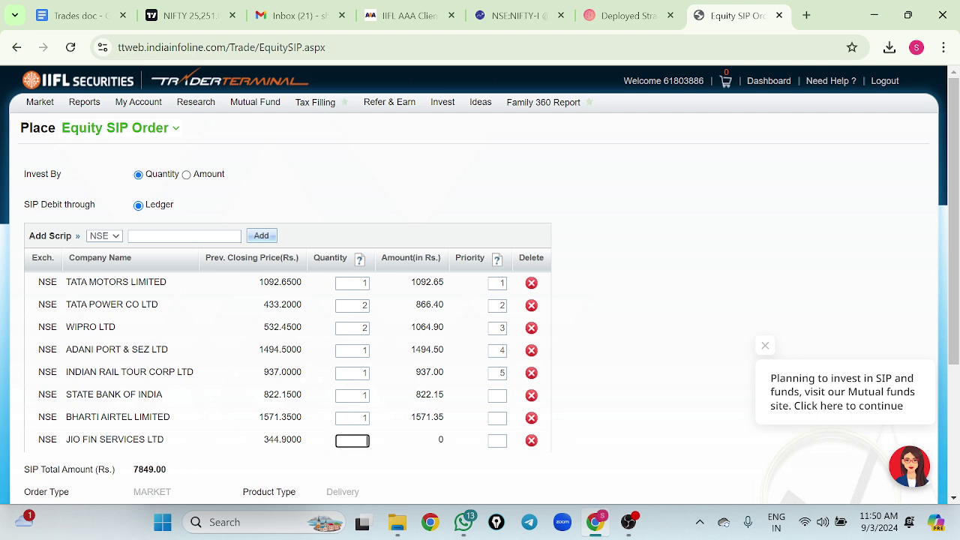
{"action": "type", "text": "3"}
{"action": "left_click", "coordinate": [437, 471]}
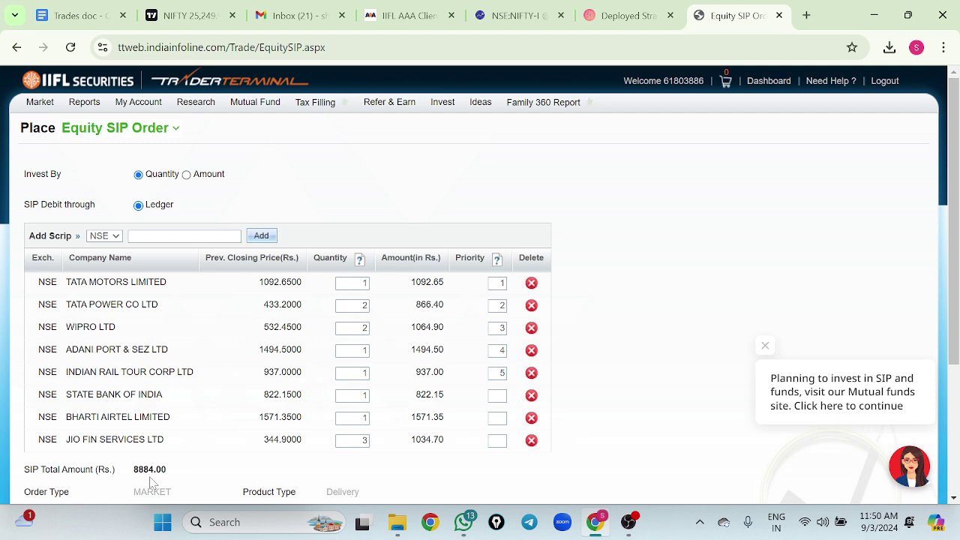
Add the NSE scrip IEX to the SIP basket with a quantity of 5.
{"action": "left_click", "coordinate": [188, 236]}
{"action": "type", "text": "iex"}
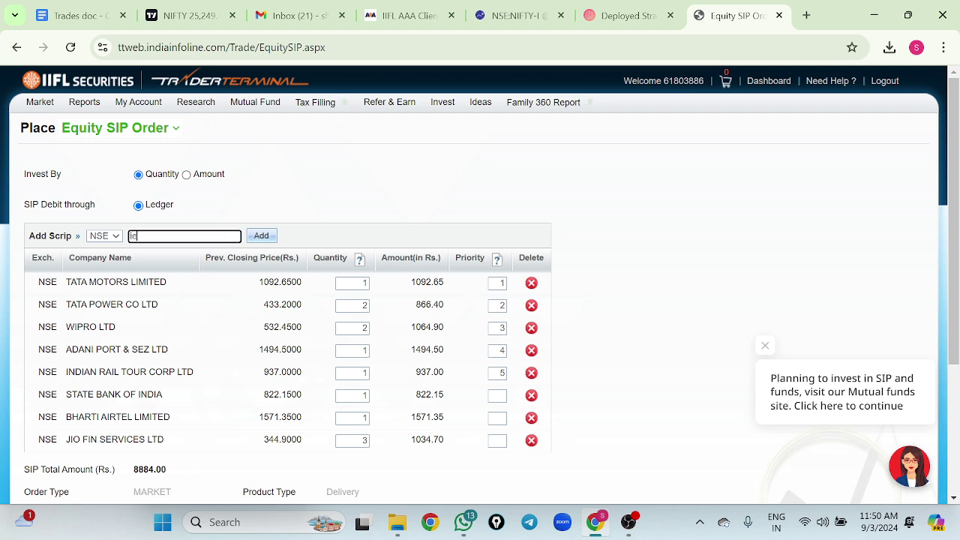
{"action": "left_click", "coordinate": [184, 249]}
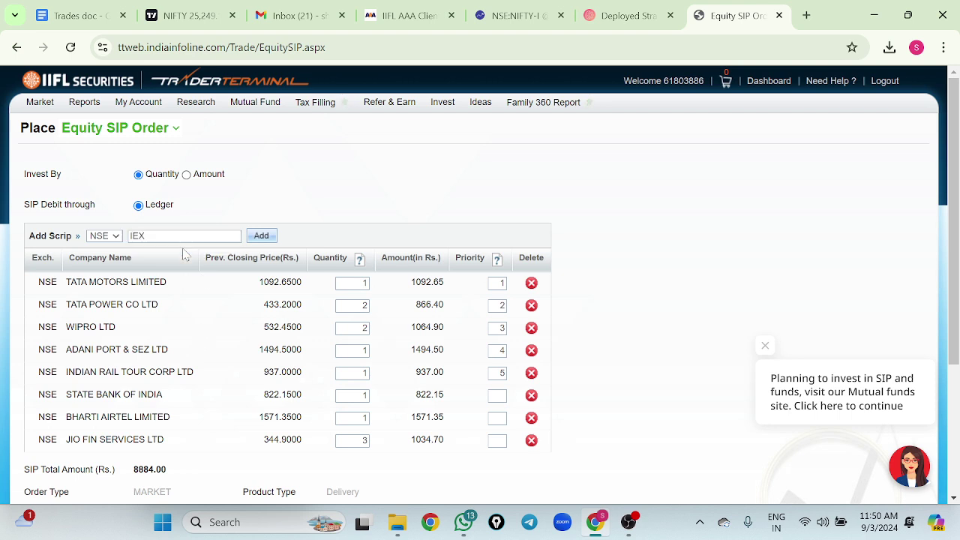
{"action": "left_click", "coordinate": [262, 237]}
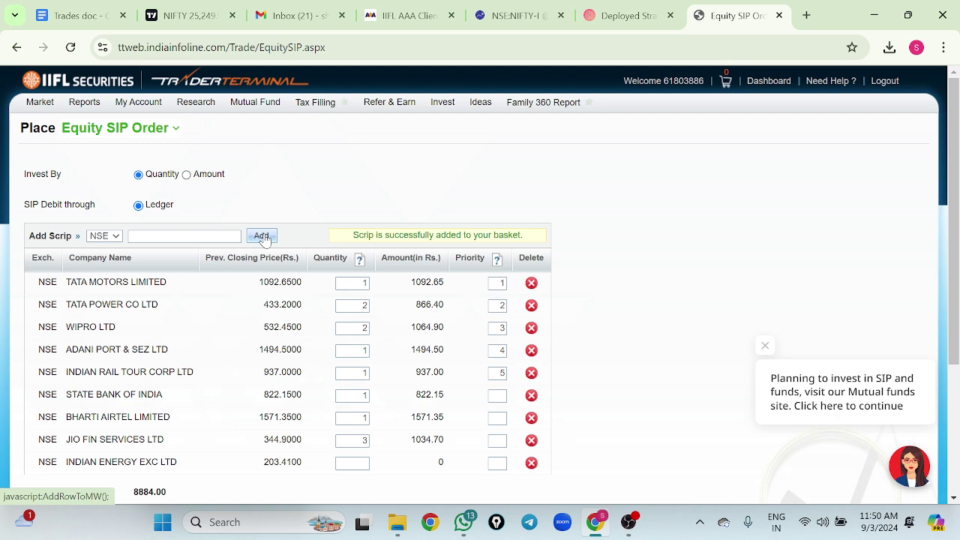
{"action": "left_click", "coordinate": [353, 463]}
{"action": "type", "text": "5"}
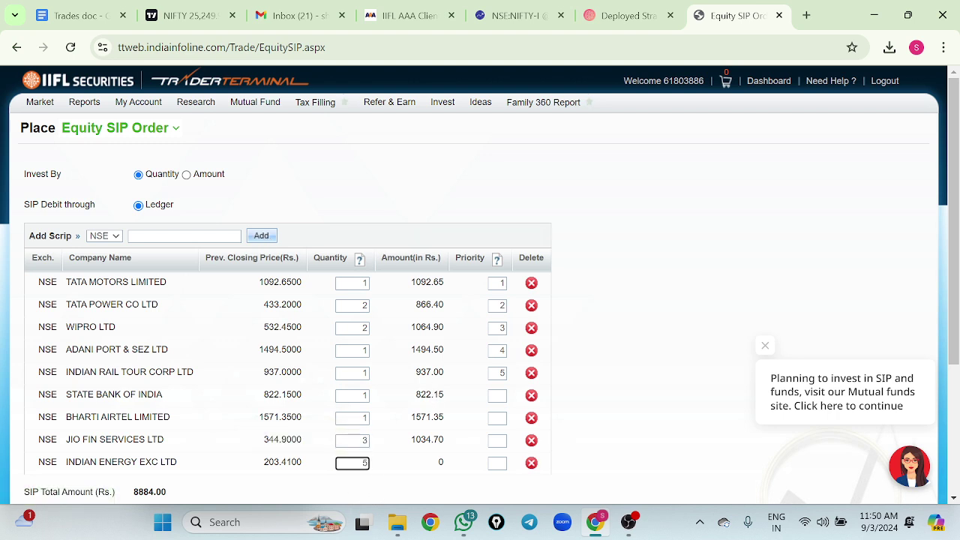
{"action": "left_click", "coordinate": [383, 479]}
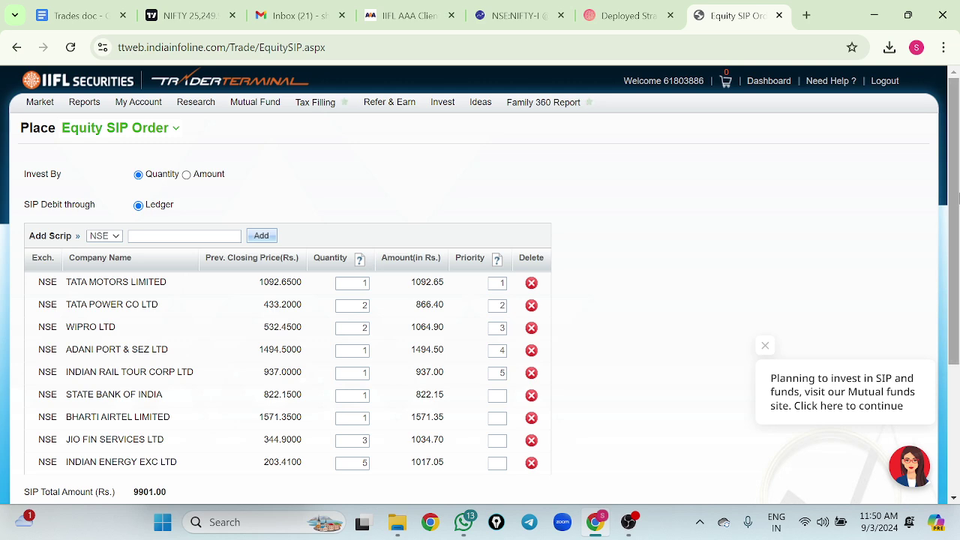
{"action": "left_click_drag", "start_coordinate": [955, 174], "coordinate": [955, 220]}
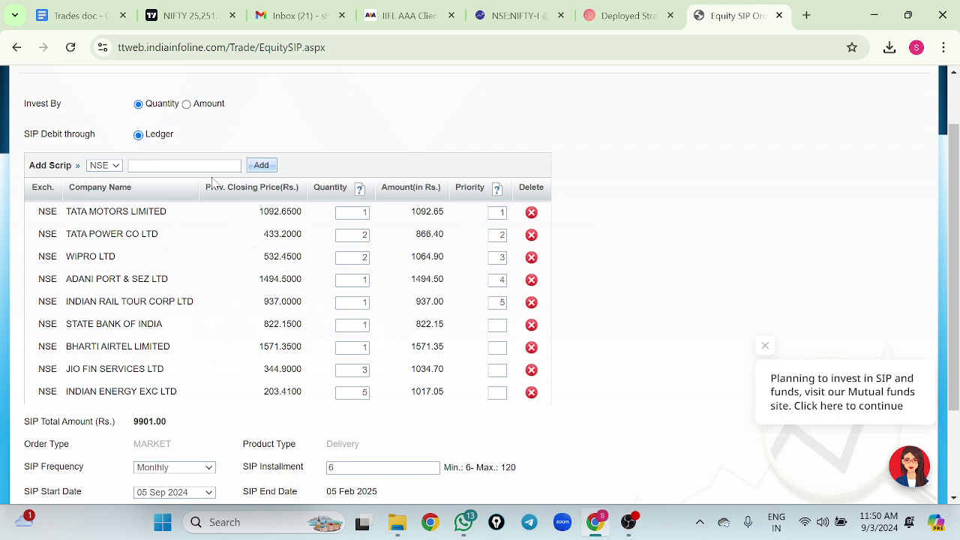
{"action": "left_click", "coordinate": [183, 165]}
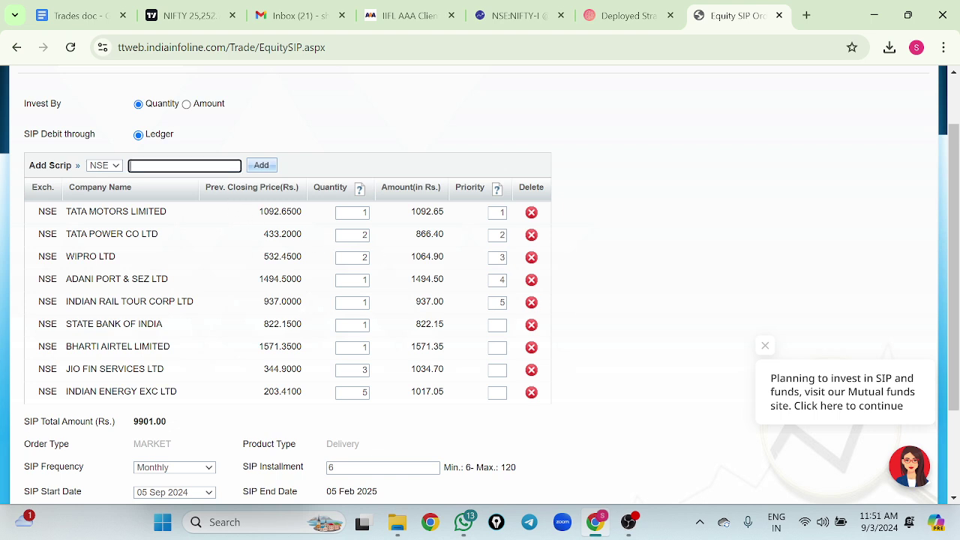
{"action": "type", "text": "netf"}
{"action": "type", "text": "si"}
{"action": "type", "text": "l"}
{"action": "key", "text": "BackSpace"}
{"action": "key", "text": "BackSpace"}
{"action": "key", "text": "BackSpace"}
{"action": "key", "text": "BackSpace"}
{"action": "key", "text": "BackSpace"}
{"action": "key", "text": "BackSpace"}
{"action": "key", "text": "BackSpace"}
Add the NSE scrip SILVERBEES to the SIP basket with a quantity of 10.
{"action": "type", "text": "suz"}
{"action": "key", "text": "BackSpace"}
{"action": "key", "text": "BackSpace"}
{"action": "type", "text": "ilver"}
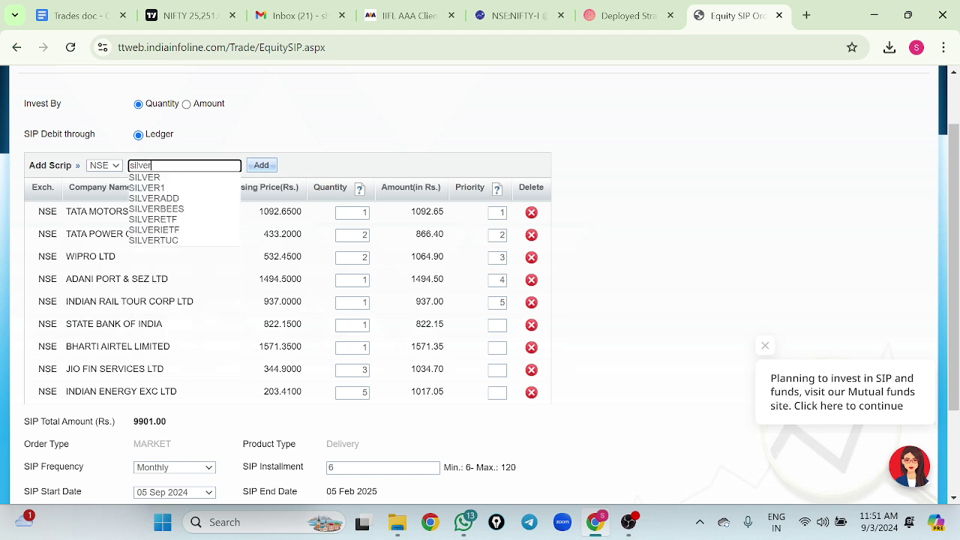
{"action": "left_click", "coordinate": [199, 208]}
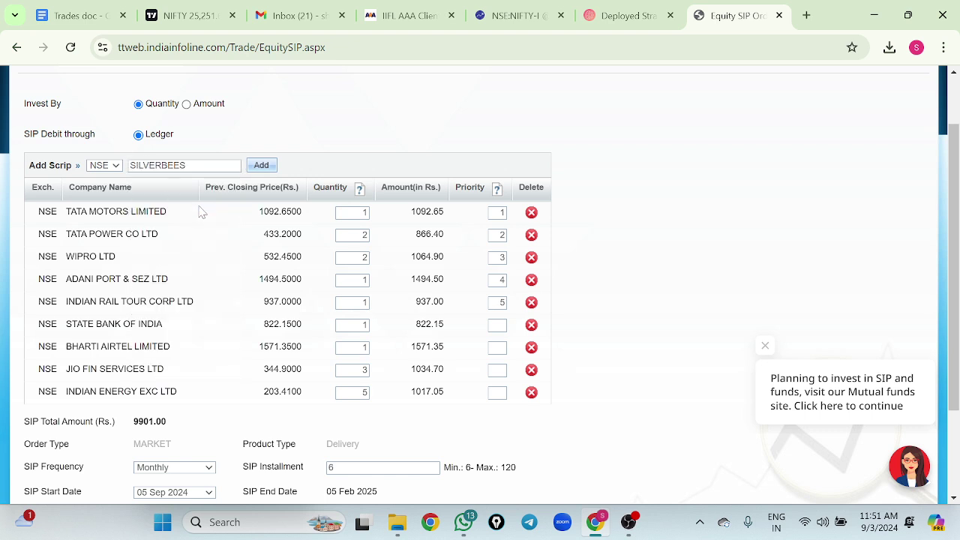
{"action": "left_click", "coordinate": [270, 167]}
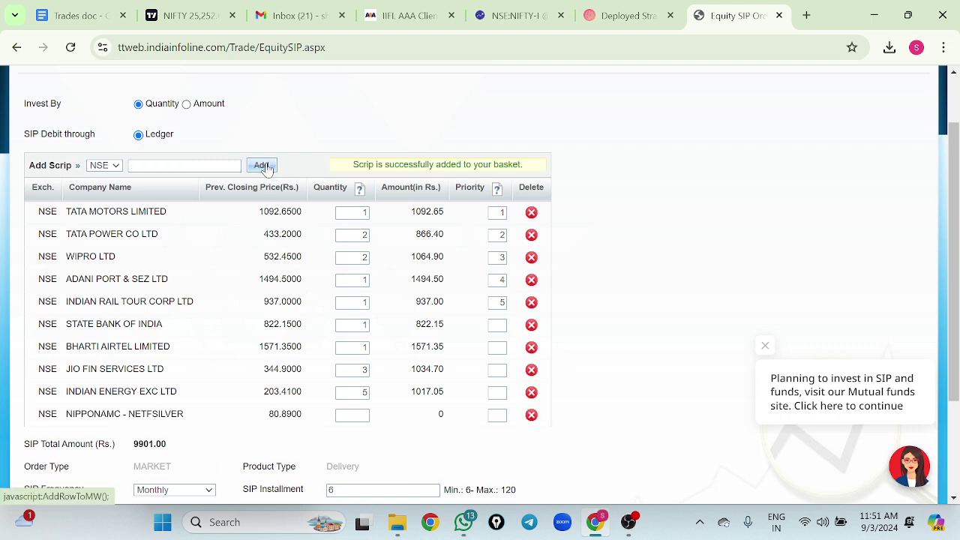
{"action": "left_click", "coordinate": [351, 415]}
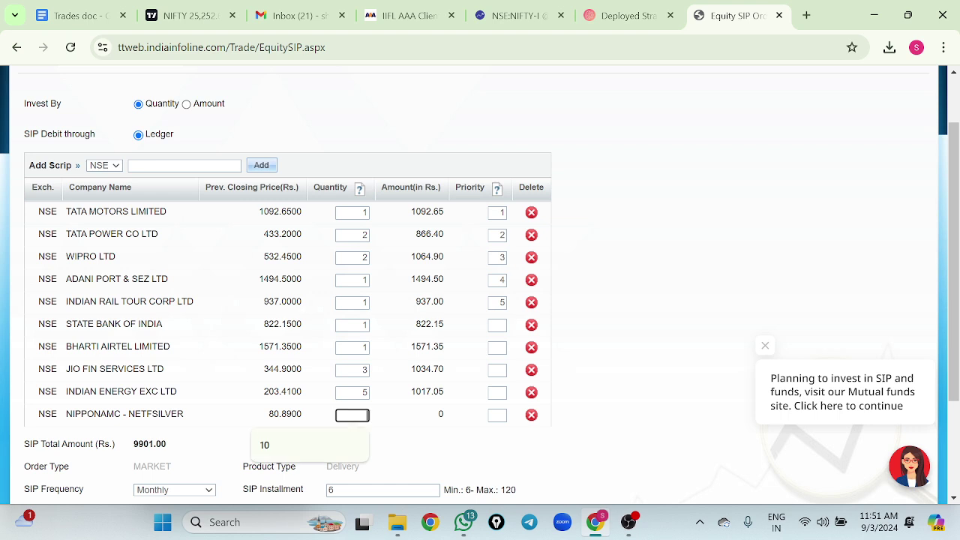
{"action": "type", "text": "10"}
{"action": "left_click", "coordinate": [426, 453]}
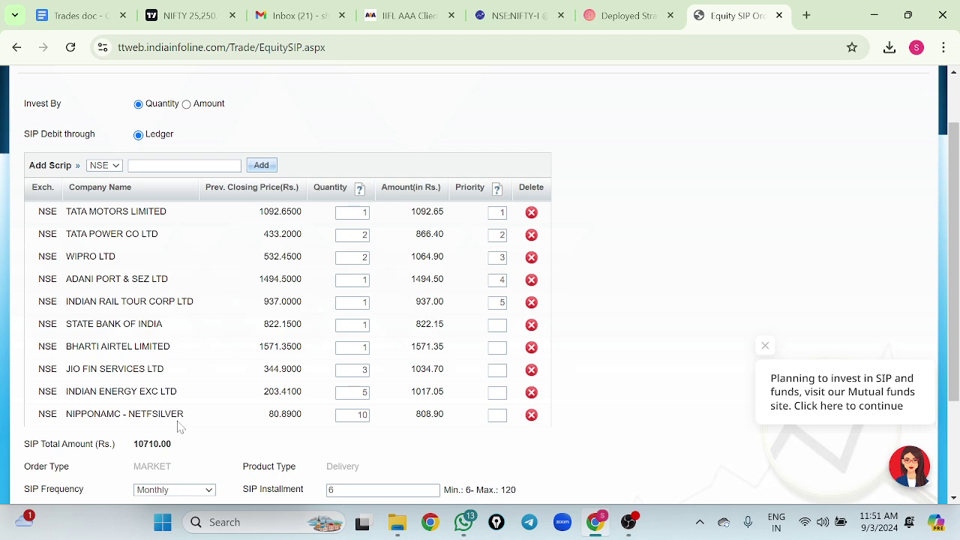
Set the priorities to 6 for State Bank of India, 7 for Bharti Airtel, 8 for Jio Fin, 9 for Indian Energy and 10 for NETFSILVER.
{"action": "left_click_drag", "start_coordinate": [955, 140], "coordinate": [955, 161]}
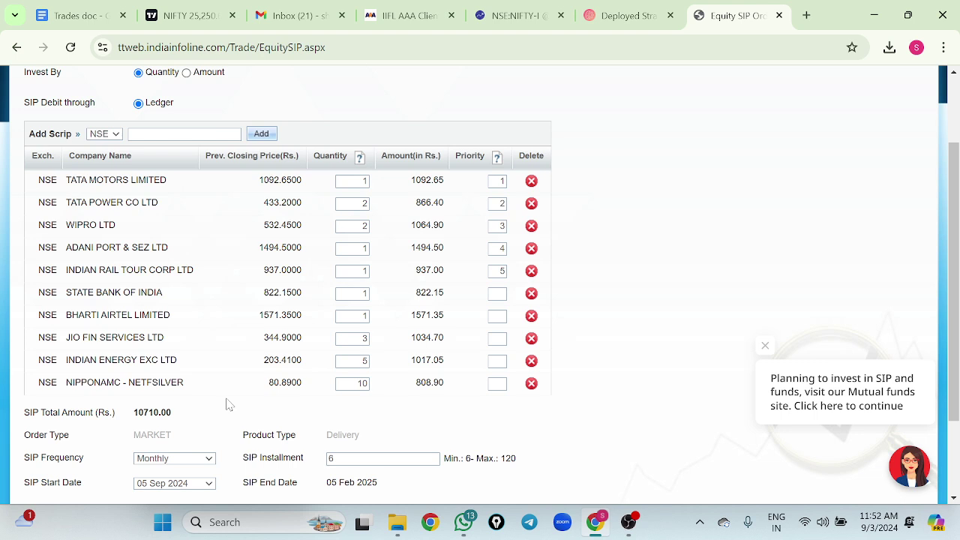
{"action": "left_click", "coordinate": [497, 293]}
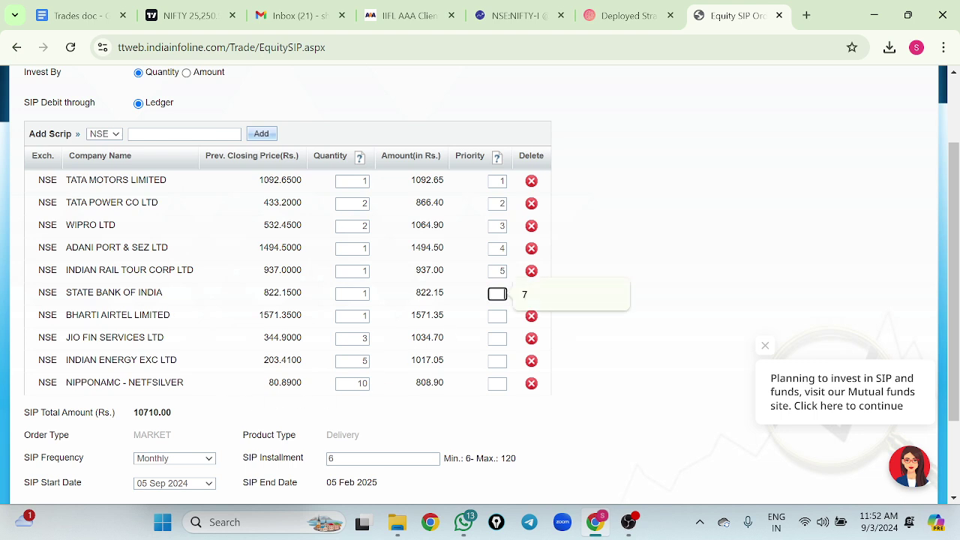
{"action": "type", "text": "6"}
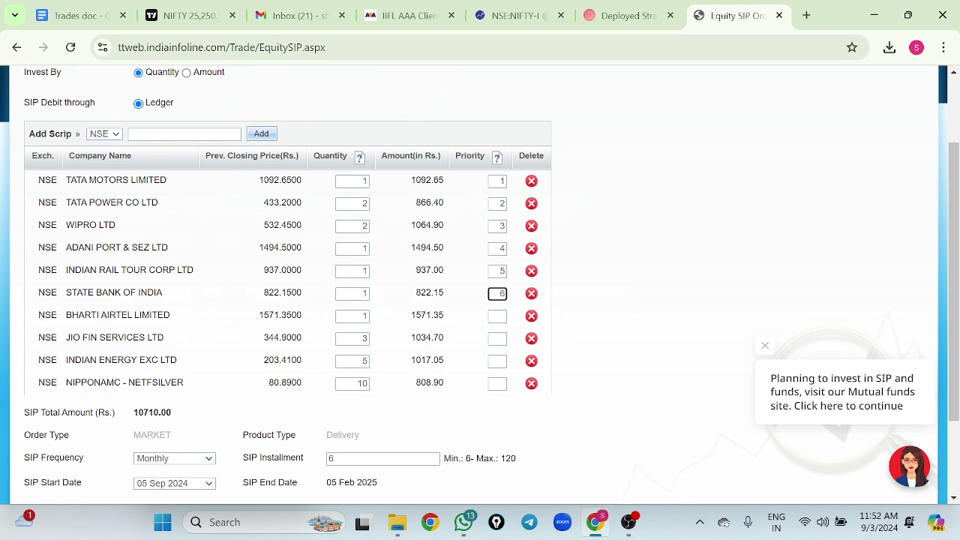
{"action": "left_click", "coordinate": [497, 315]}
{"action": "type", "text": "7"}
{"action": "left_click", "coordinate": [497, 338]}
{"action": "type", "text": "8"}
{"action": "left_click", "coordinate": [498, 361]}
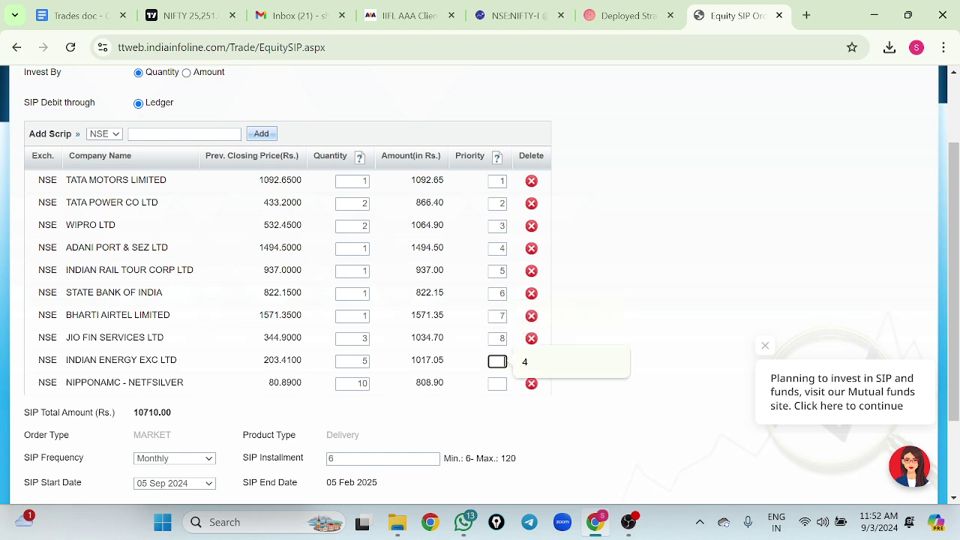
{"action": "type", "text": "9"}
{"action": "key", "text": "Tab"}
{"action": "type", "text": "10"}
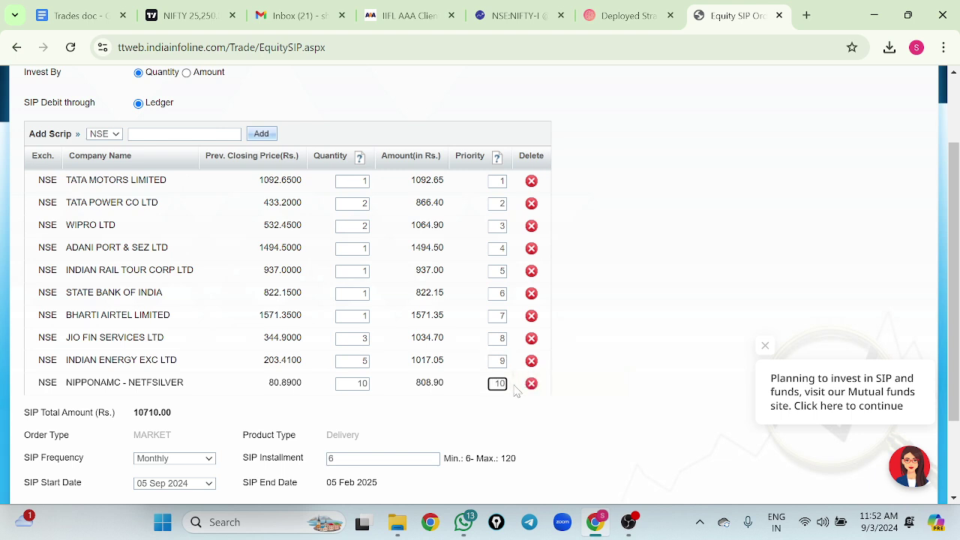
{"action": "left_click", "coordinate": [612, 386]}
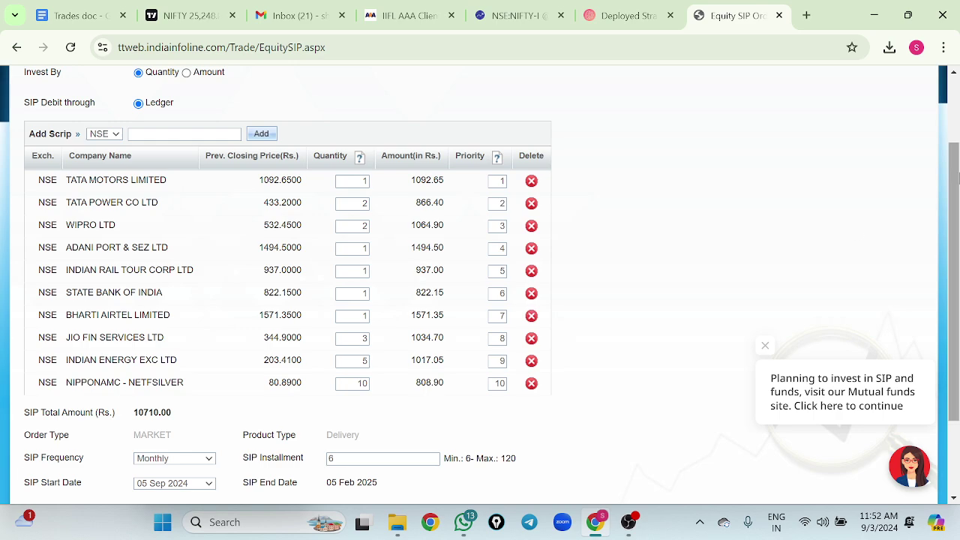
Keep the SIP frequency at Monthly and set the number of SIP installments to 120.
{"action": "left_click_drag", "start_coordinate": [956, 171], "coordinate": [957, 210]}
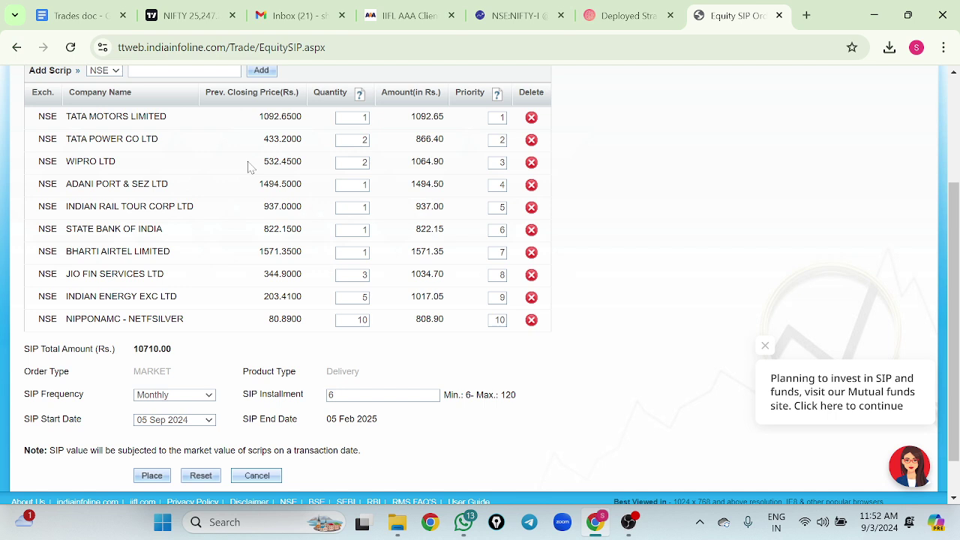
{"action": "left_click", "coordinate": [204, 402]}
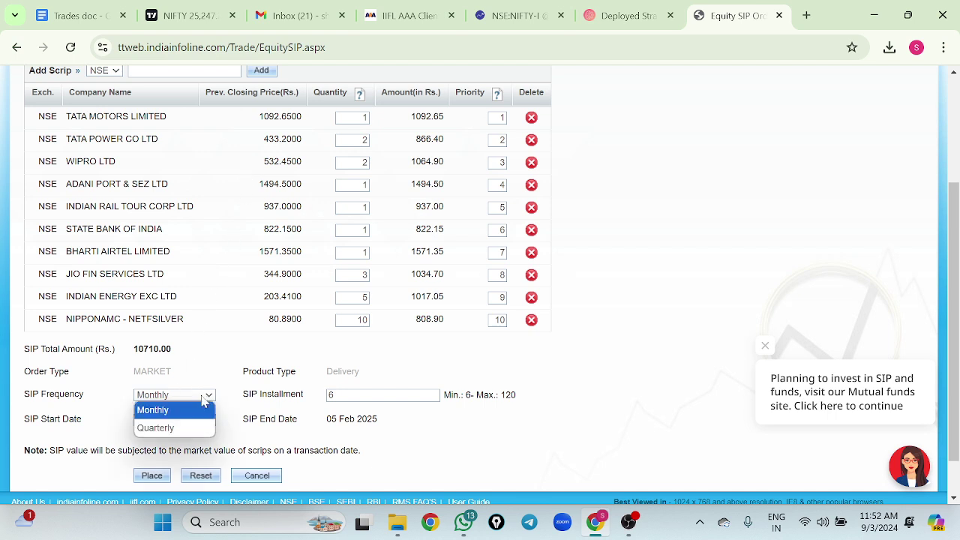
{"action": "left_click", "coordinate": [201, 399]}
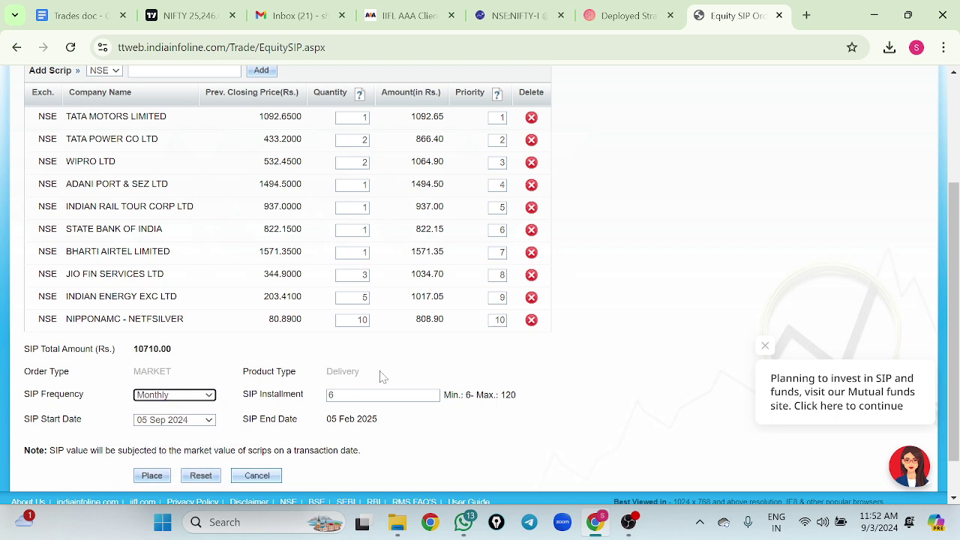
{"action": "left_click", "coordinate": [334, 395]}
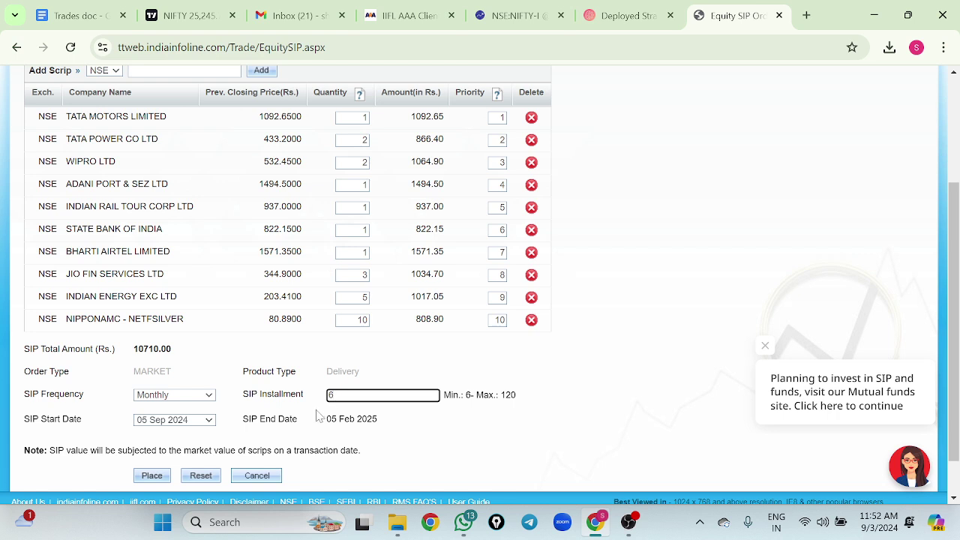
{"action": "key", "text": "BackSpace"}
{"action": "type", "text": "120"}
{"action": "left_click", "coordinate": [420, 442]}
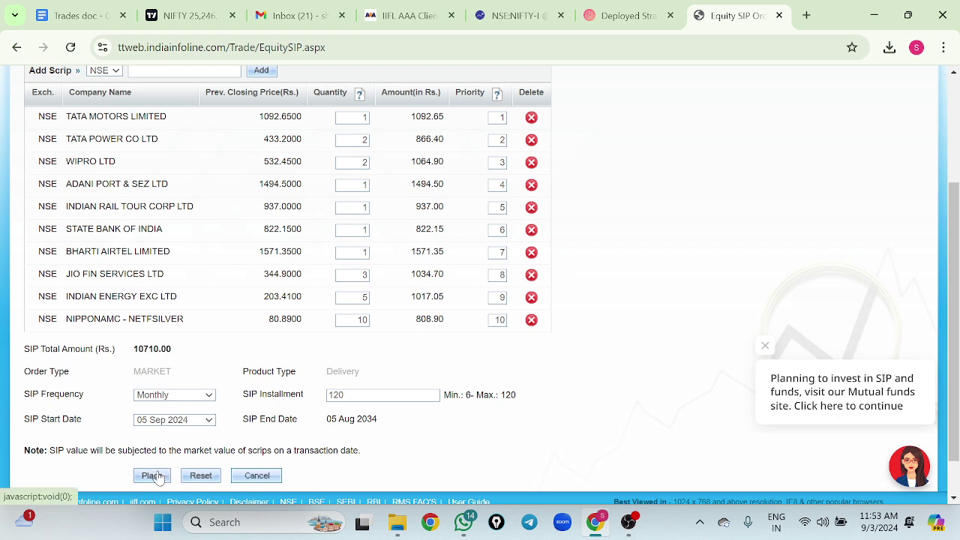
Switch the SIP to invest by Amount and enter a SIP total amount of Rs. 10000.
{"action": "scroll", "coordinate": [955, 210], "scroll_direction": "down", "scroll_amount": 1}
{"action": "left_click_drag", "start_coordinate": [956, 210], "coordinate": [955, 156]}
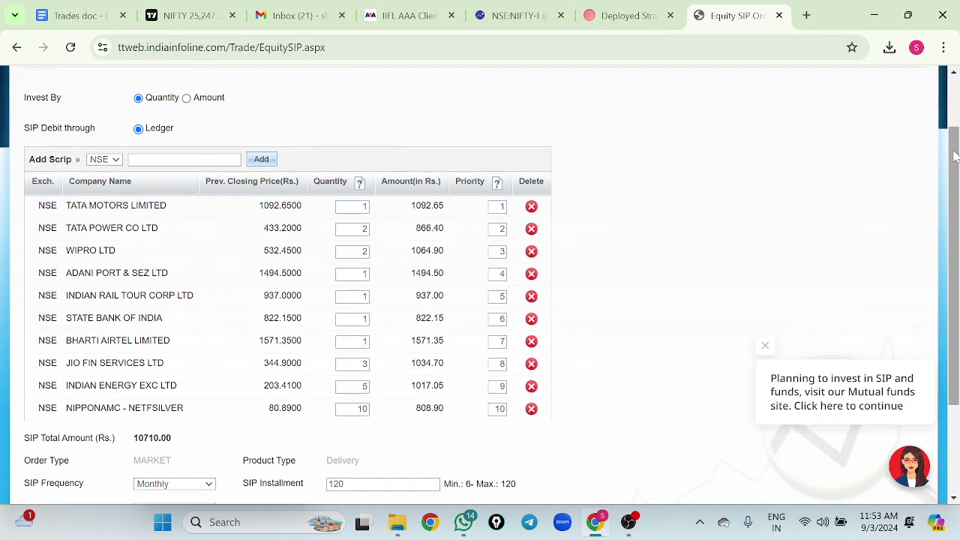
{"action": "left_click", "coordinate": [186, 98]}
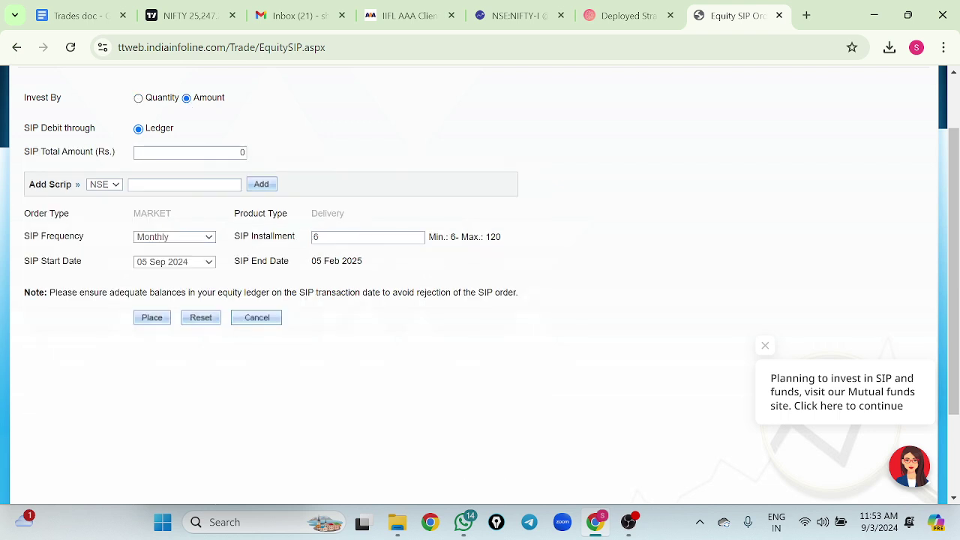
{"action": "left_click", "coordinate": [241, 152]}
{"action": "key", "text": "BackSpace"}
{"action": "type", "text": "10000"}
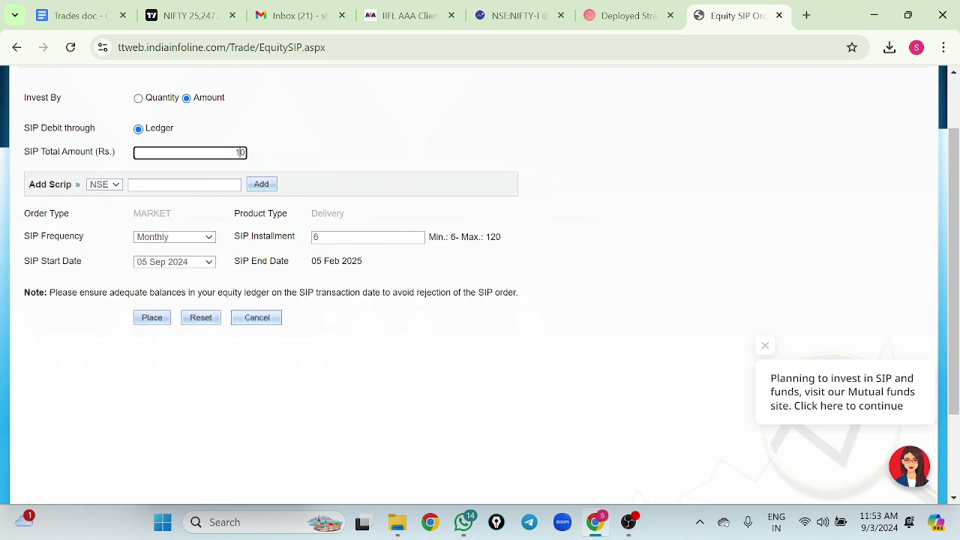
{"action": "type", "text": "0"}
{"action": "key", "text": "BackSpace"}
{"action": "left_click", "coordinate": [338, 154]}
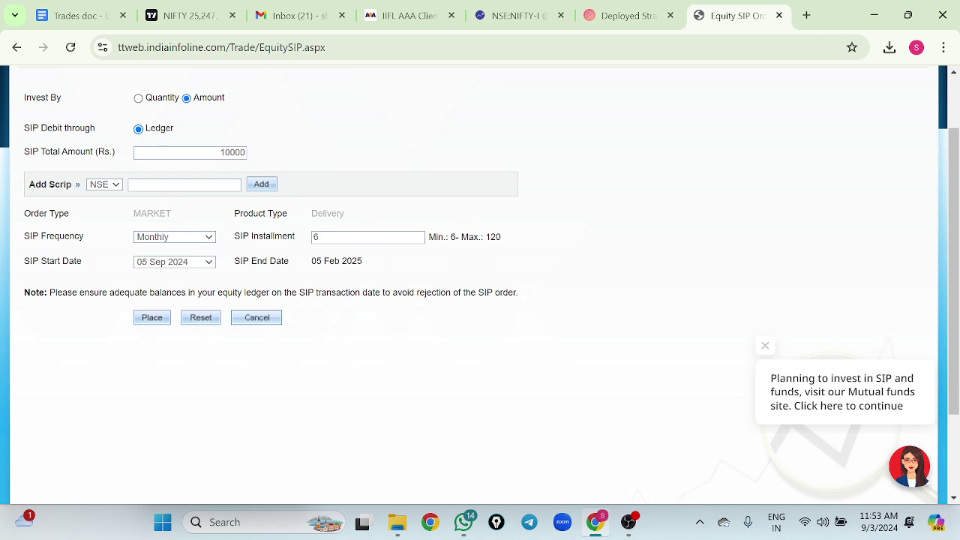
Switch the SIP order back to investing by Quantity.
{"action": "left_click", "coordinate": [139, 99]}
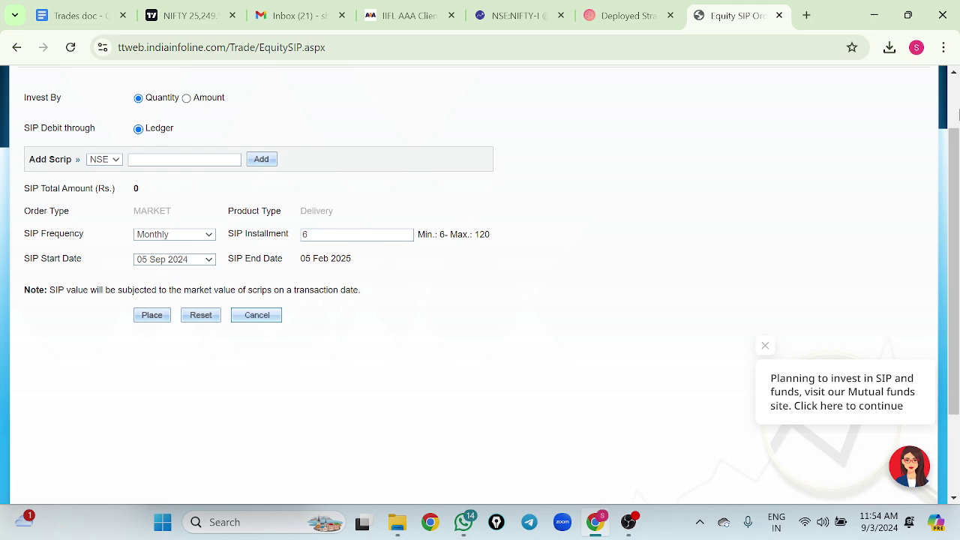
{"action": "left_click_drag", "start_coordinate": [957, 150], "coordinate": [956, 111]}
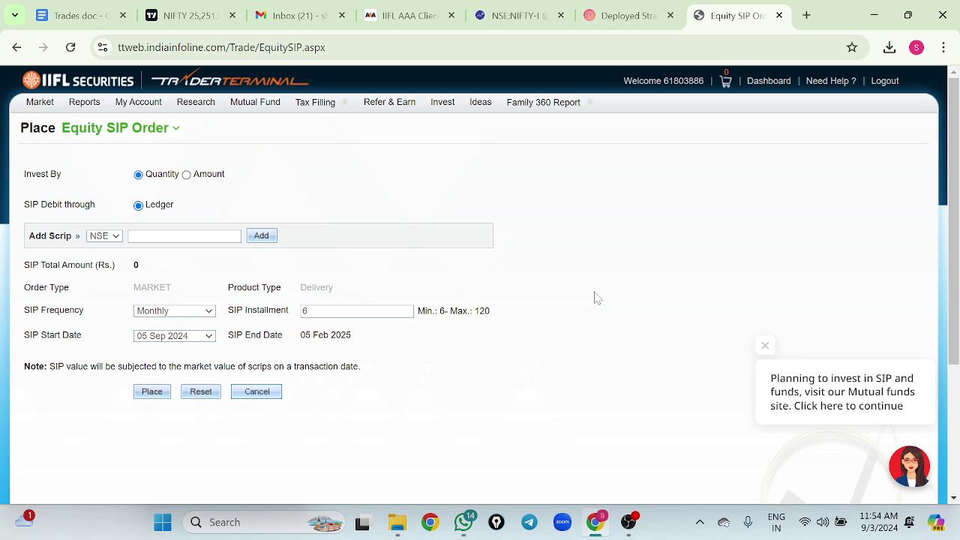
{"action": "left_click_drag", "start_coordinate": [950, 189], "coordinate": [956, 168]}
{"action": "left_click", "coordinate": [628, 521]}
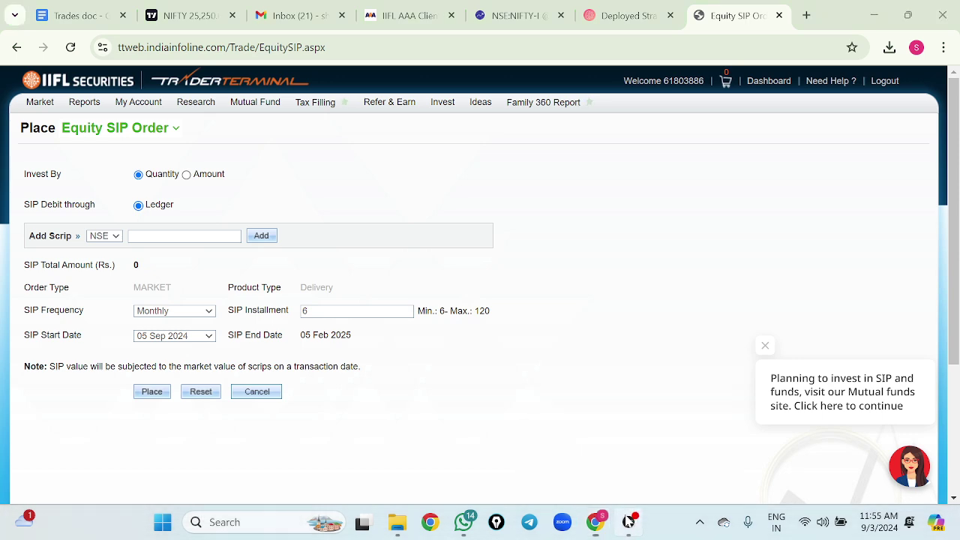